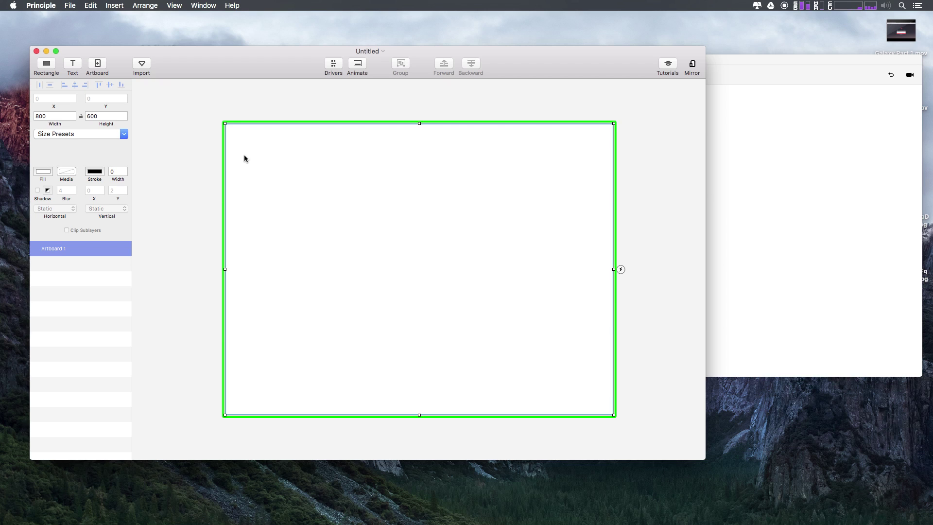
{"action": "left_click", "coordinate": [242, 132]}
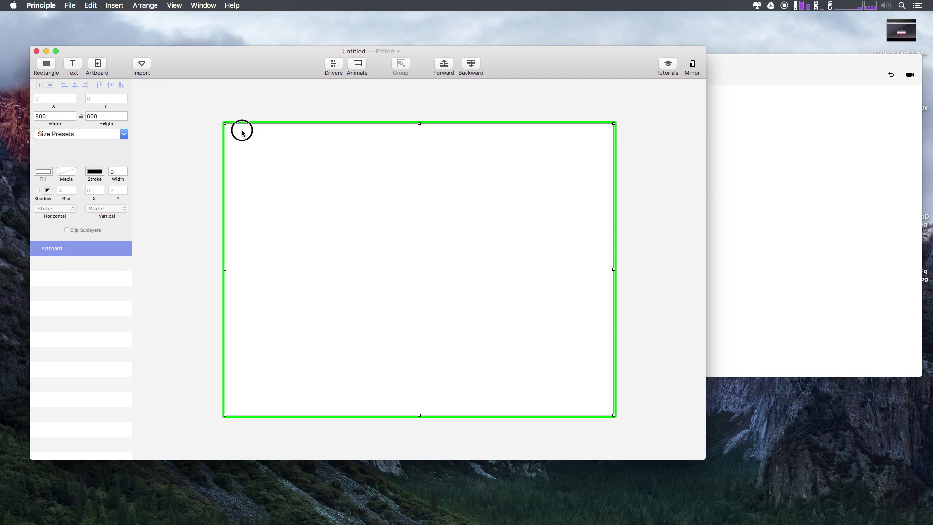
{"action": "left_click", "coordinate": [242, 131]}
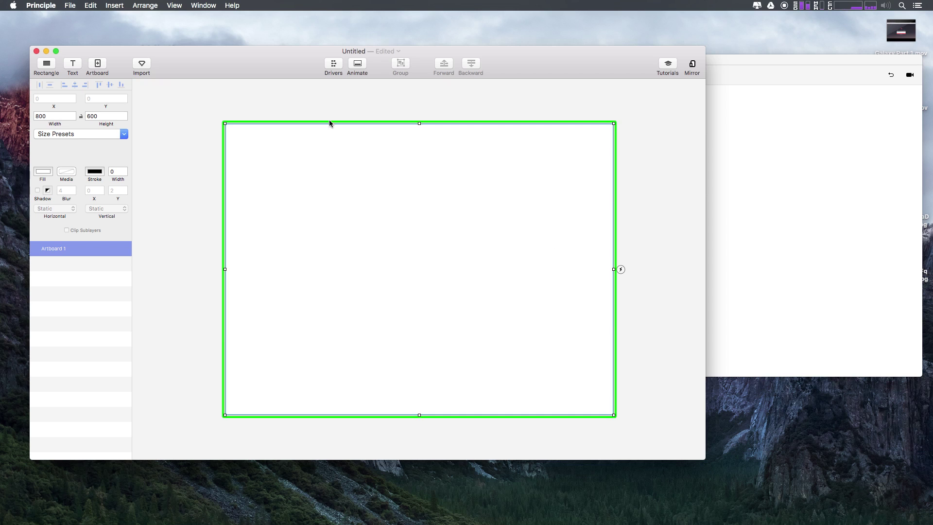
- Add Artboard 2 beside Artboard 1 and narrow it to 722 wide
{"action": "left_click", "coordinate": [98, 68]}
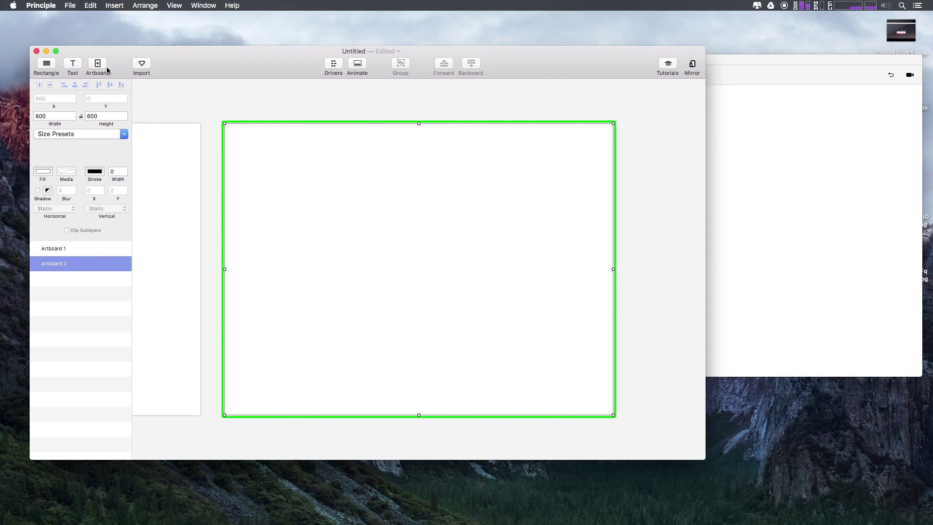
{"action": "left_click", "coordinate": [269, 180]}
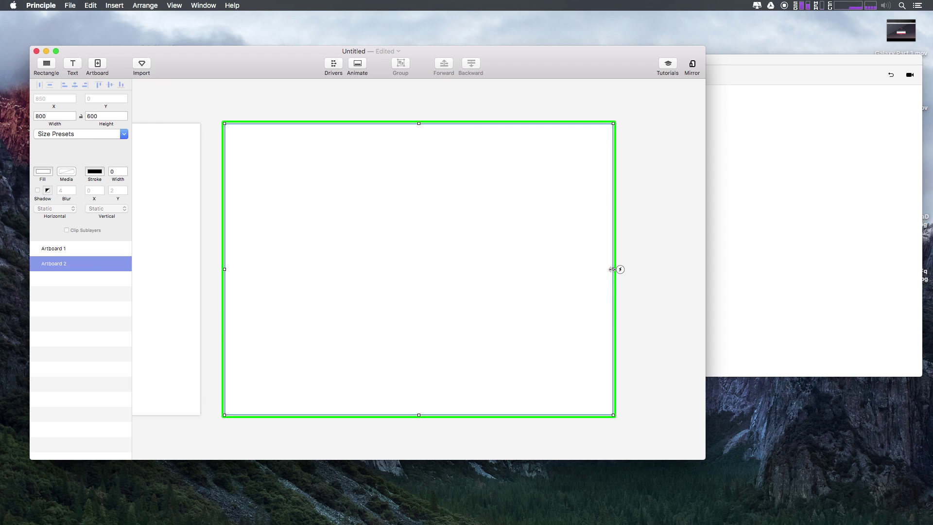
{"action": "left_click_drag", "start_coordinate": [613, 269], "coordinate": [309, 272]}
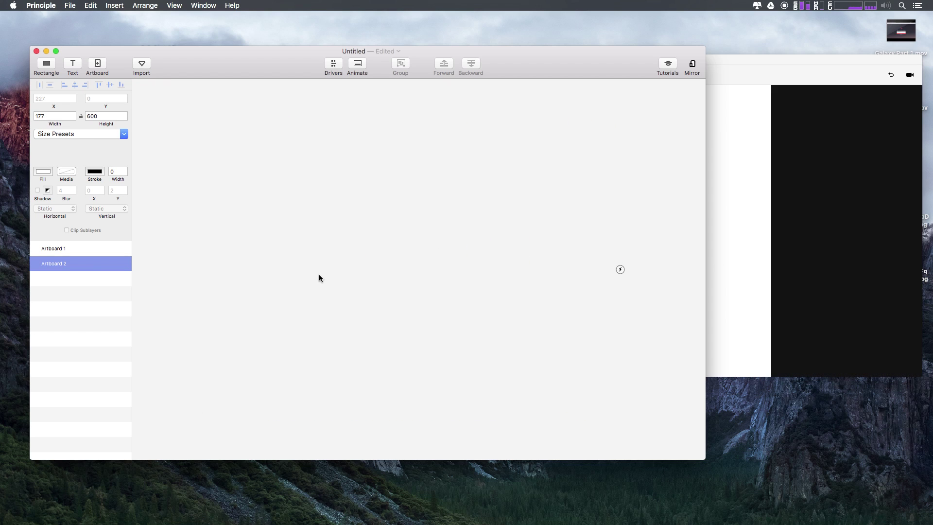
{"action": "left_click", "coordinate": [409, 266]}
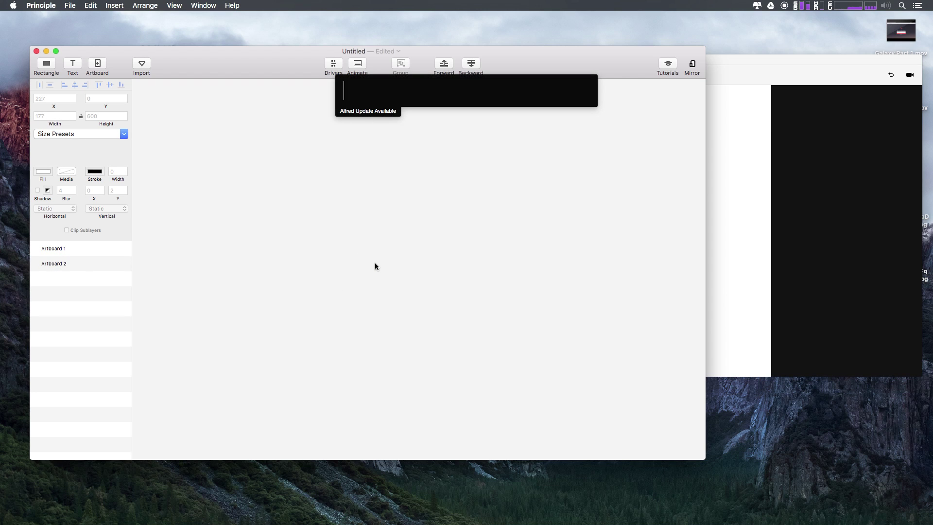
{"action": "key", "text": "super+z"}
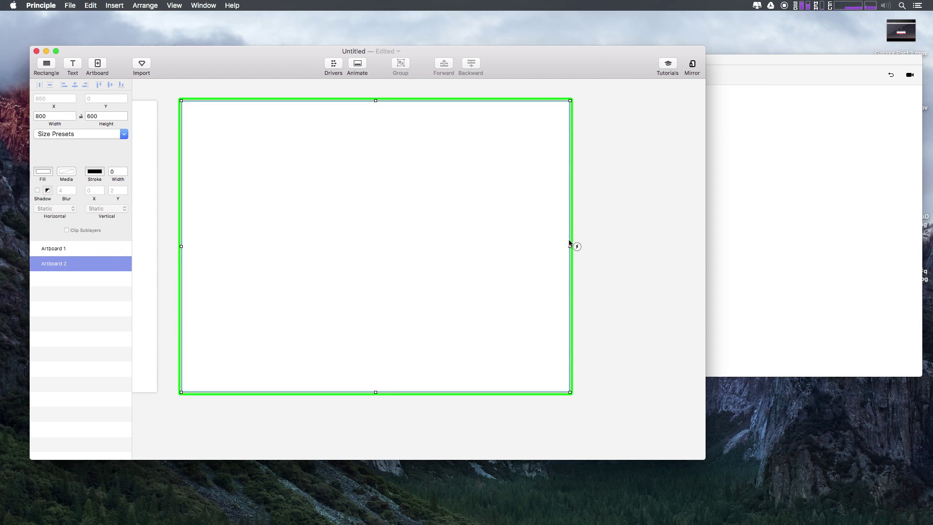
{"action": "left_click_drag", "start_coordinate": [570, 245], "coordinate": [532, 246]}
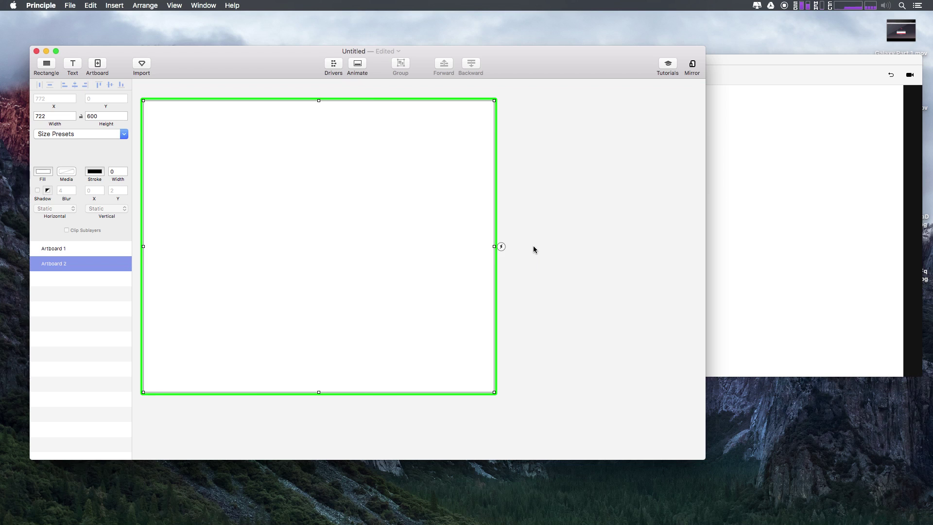
{"action": "scroll", "coordinate": [536, 255], "scroll_direction": "left", "scroll_amount": 6}
{"action": "scroll", "coordinate": [538, 255], "scroll_direction": "right", "scroll_amount": 5}
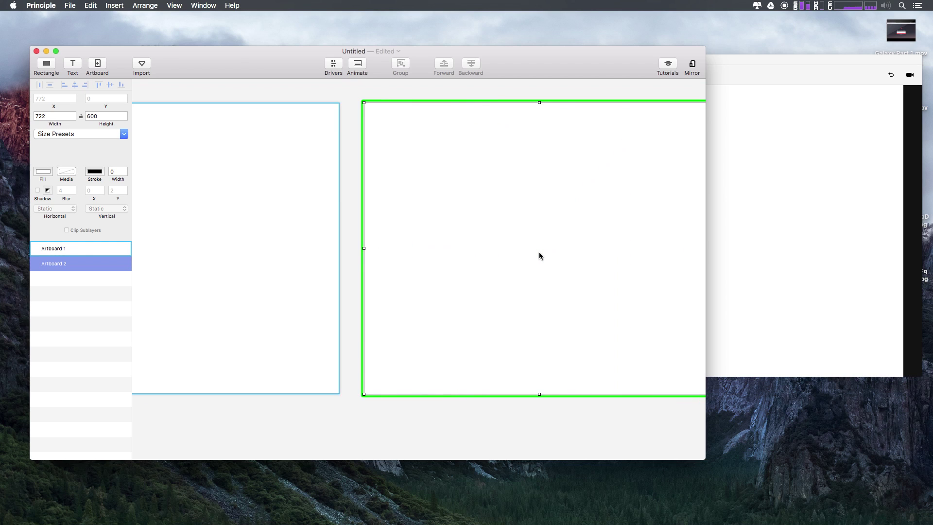
- Narrow Artboard 1 to 644 wide by dragging its right edge
{"action": "left_click", "coordinate": [280, 163]}
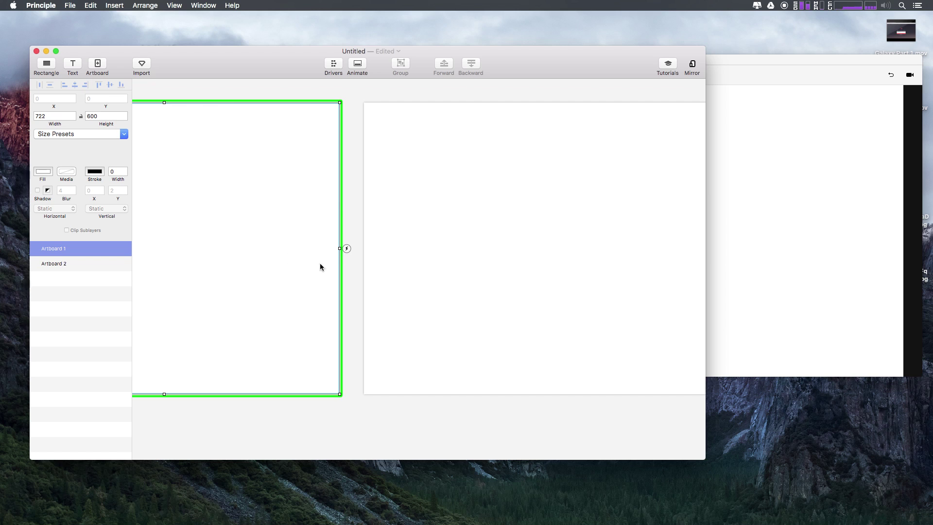
{"action": "left_click", "coordinate": [341, 248]}
{"action": "left_click_drag", "start_coordinate": [340, 249], "coordinate": [301, 248]}
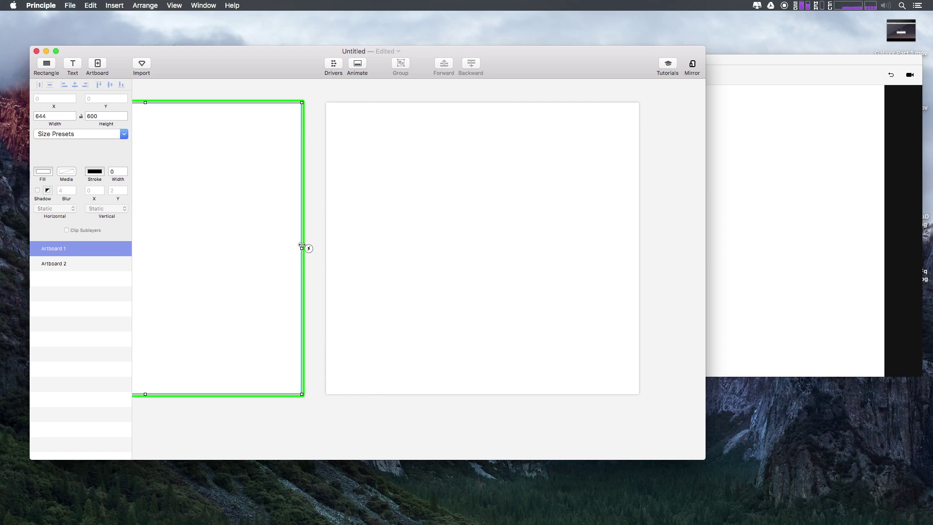
{"action": "left_click", "coordinate": [355, 254]}
{"action": "scroll", "coordinate": [355, 255], "scroll_direction": "left", "scroll_amount": 5}
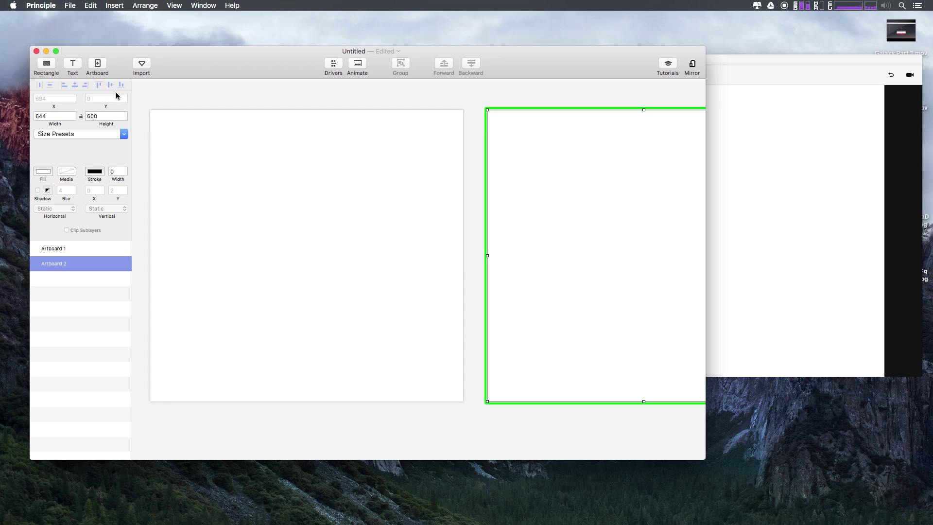
- Add a grey 178 × 187 rectangle and place it on Artboard 1 at X 287, Y 227
{"action": "left_click_drag", "start_coordinate": [203, 66], "coordinate": [303, 83]}
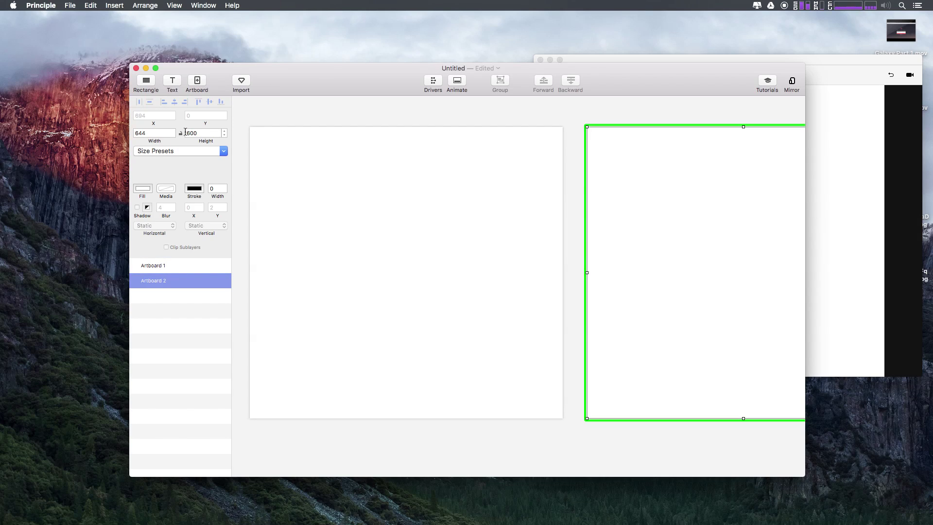
{"action": "left_click", "coordinate": [145, 82]}
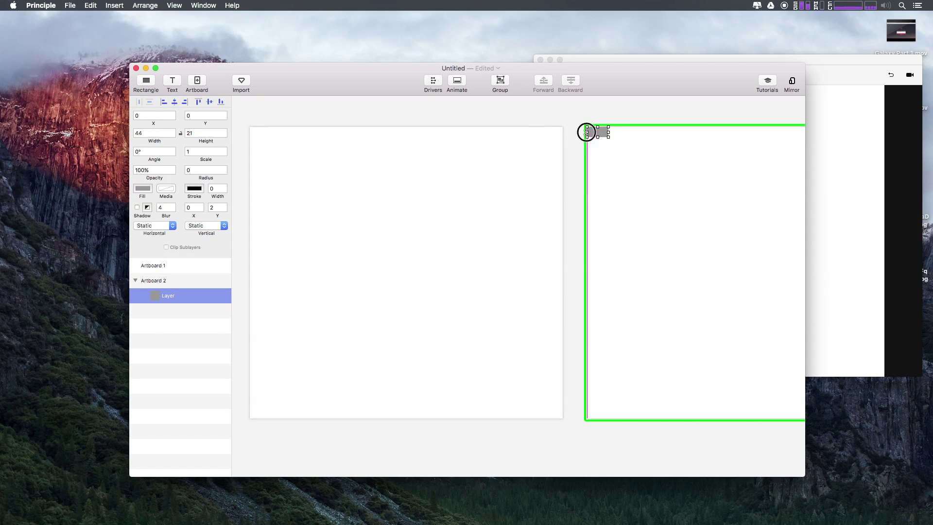
{"action": "left_click_drag", "start_coordinate": [598, 148], "coordinate": [660, 215]}
{"action": "left_click_drag", "start_coordinate": [595, 138], "coordinate": [451, 204]}
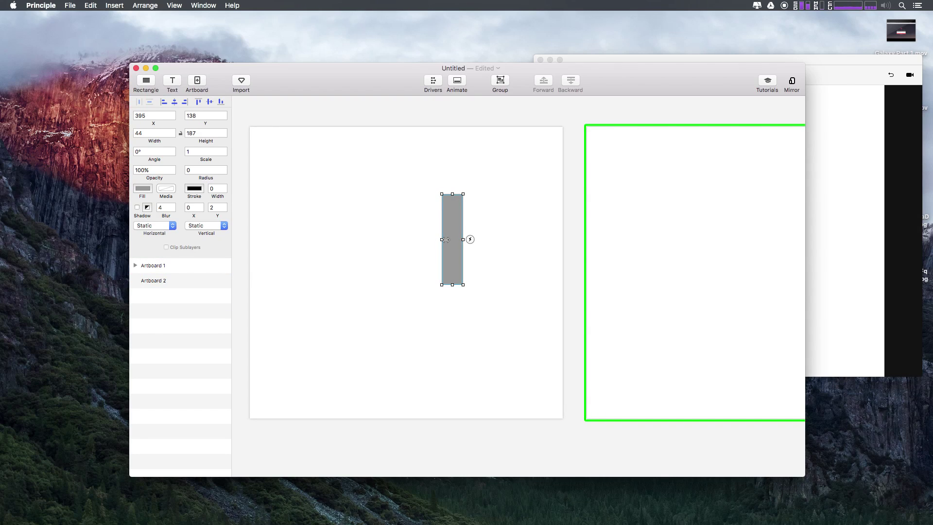
{"action": "left_click_drag", "start_coordinate": [445, 239], "coordinate": [377, 240]}
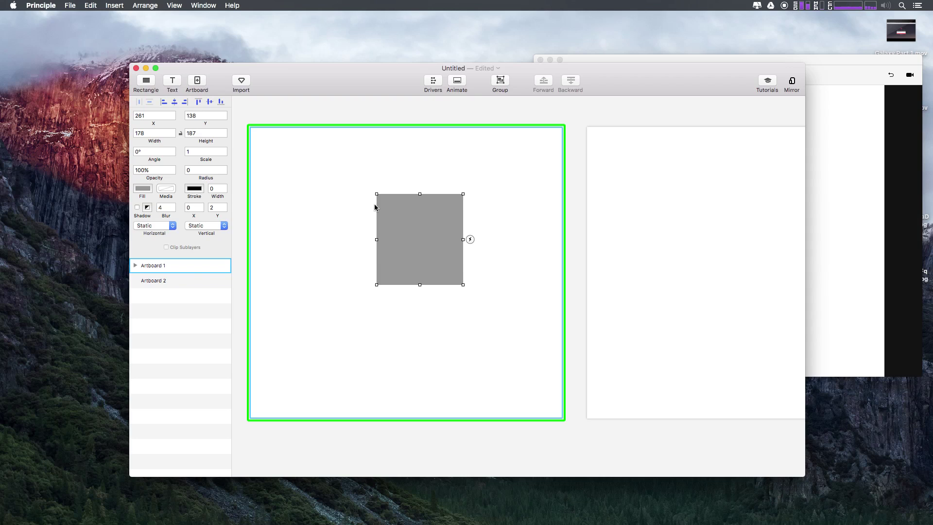
{"action": "left_click_drag", "start_coordinate": [389, 235], "coordinate": [409, 278]}
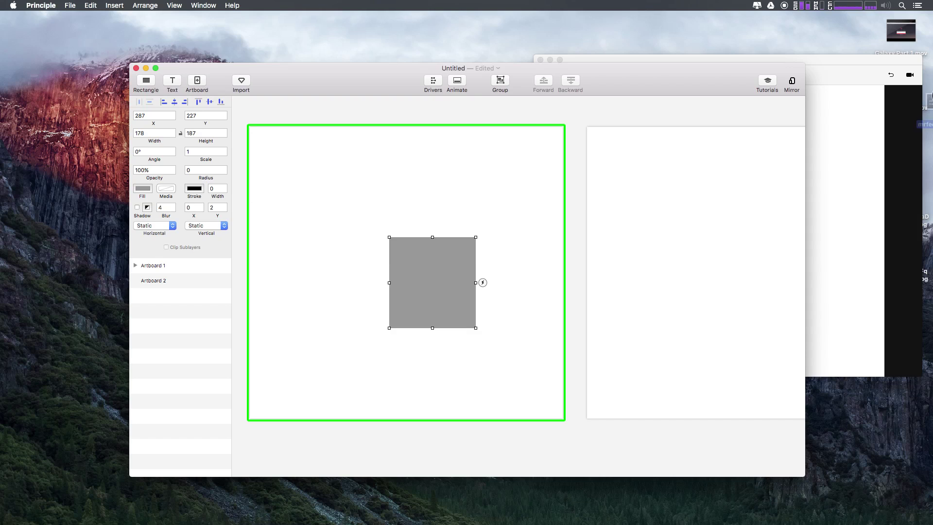
- Drop and delete a cover image, then move the grey rectangle left to X 64, Y 179
{"action": "left_click_drag", "start_coordinate": [235, 180], "coordinate": [525, 265]}
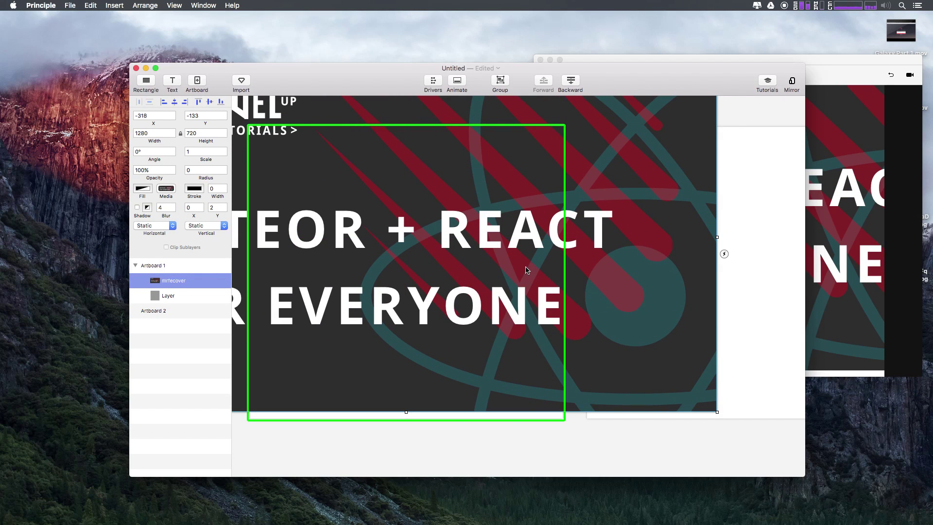
{"action": "key", "text": "Delete"}
{"action": "left_click", "coordinate": [467, 325]}
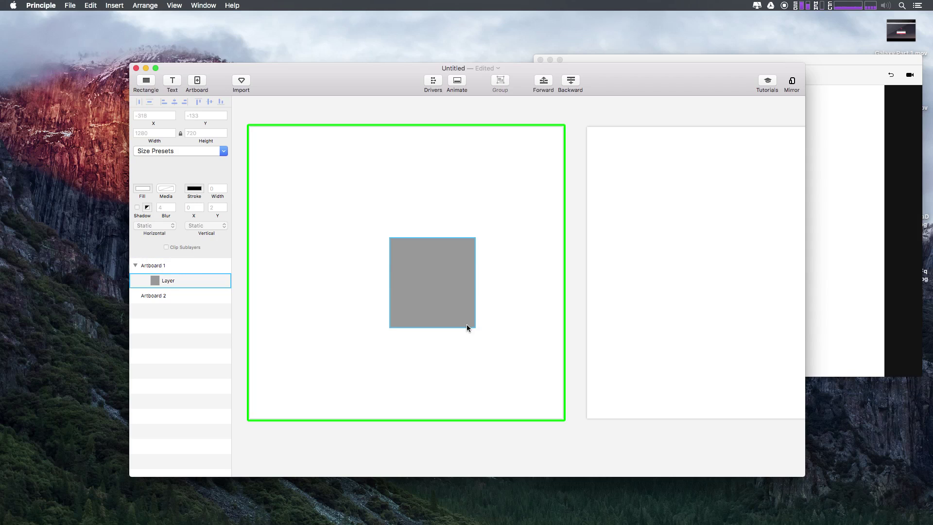
{"action": "left_click", "coordinate": [375, 258]}
{"action": "left_click_drag", "start_coordinate": [430, 299], "coordinate": [400, 281]}
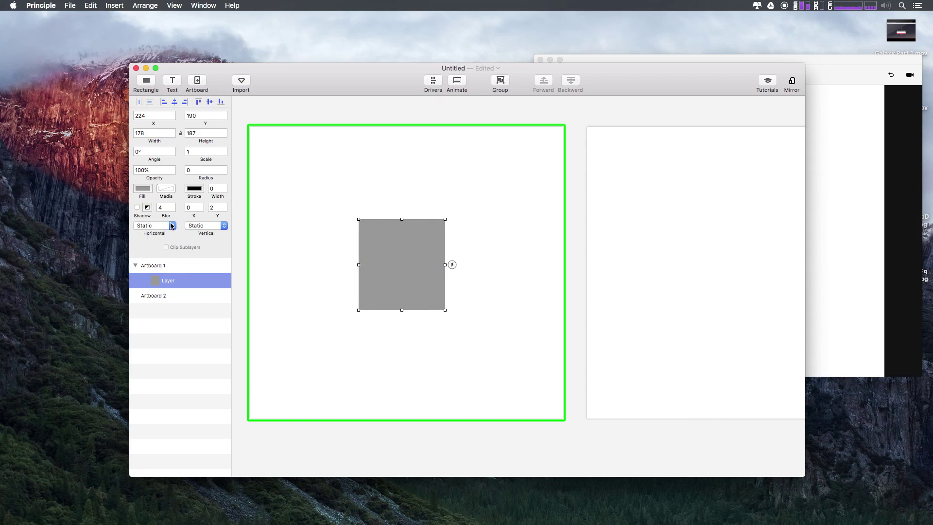
{"action": "left_click_drag", "start_coordinate": [394, 291], "coordinate": [316, 285]}
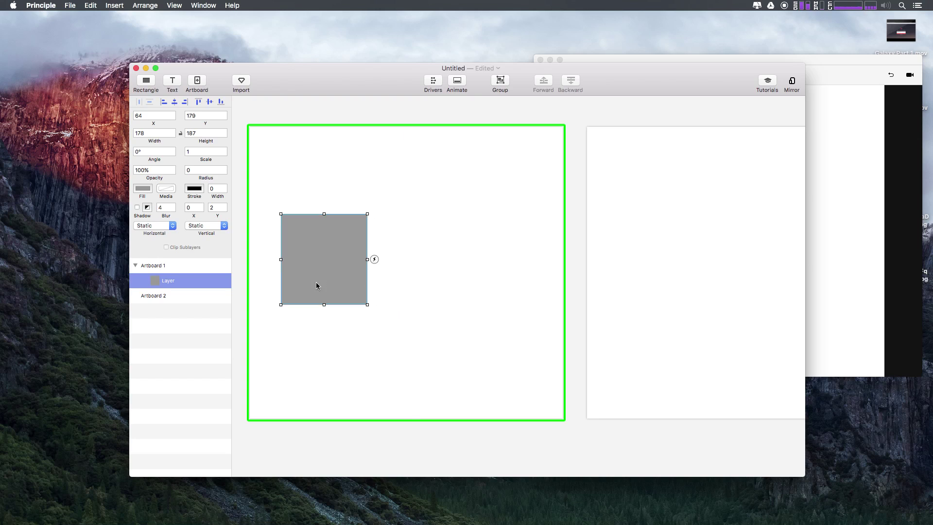
- Add a second rectangle beside the first, roughly 177 × 177
{"action": "left_click", "coordinate": [146, 81]}
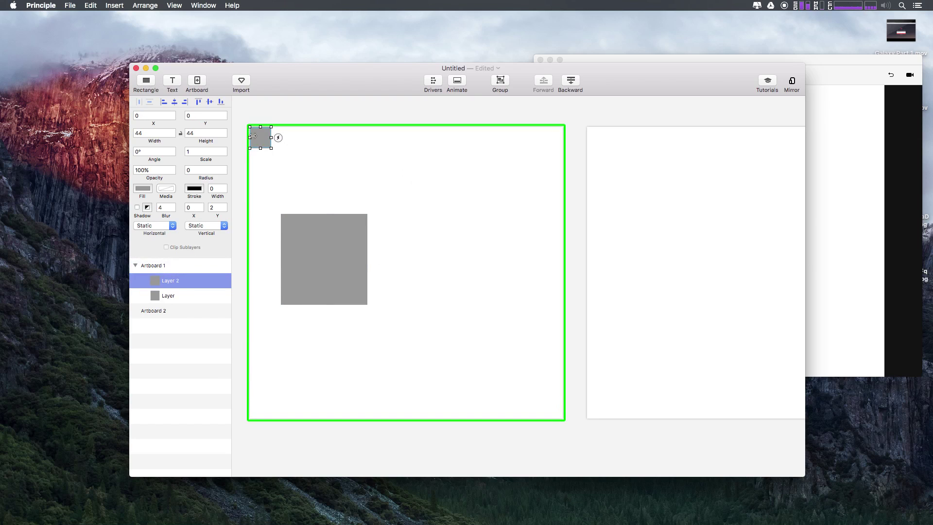
{"action": "left_click_drag", "start_coordinate": [253, 136], "coordinate": [488, 300]}
{"action": "mouse_move", "coordinate": [451, 263]}
{"action": "left_mouse_down"}
{"action": "mouse_move", "coordinate": [447, 278]}
{"action": "mouse_move", "coordinate": [485, 225]}
{"action": "mouse_move", "coordinate": [452, 265]}
{"action": "left_mouse_up"}
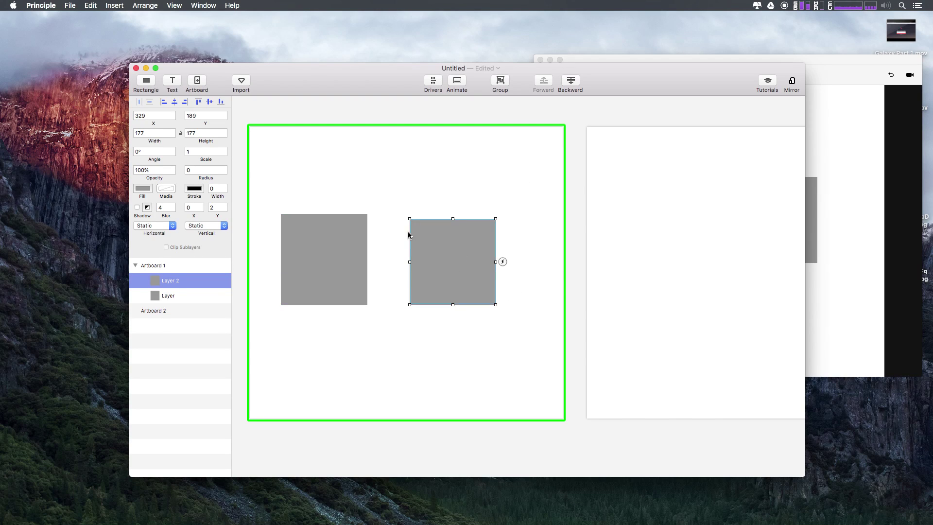
- Position the second rectangle at X 320, Y 180
{"action": "left_click", "coordinate": [151, 117]}
{"action": "key", "text": "Down"}
{"action": "key", "text": "Down"}
{"action": "key", "text": "Down"}
{"action": "key", "text": "Down"}
{"action": "key", "text": "Down"}
{"action": "key", "text": "Down"}
{"action": "key", "text": "Down"}
{"action": "key", "text": "Down"}
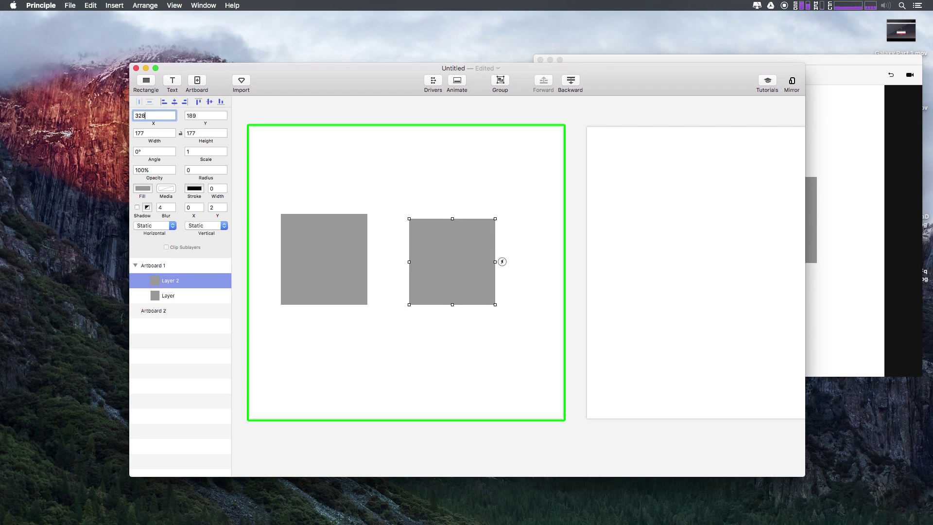
{"action": "key", "text": "Down"}
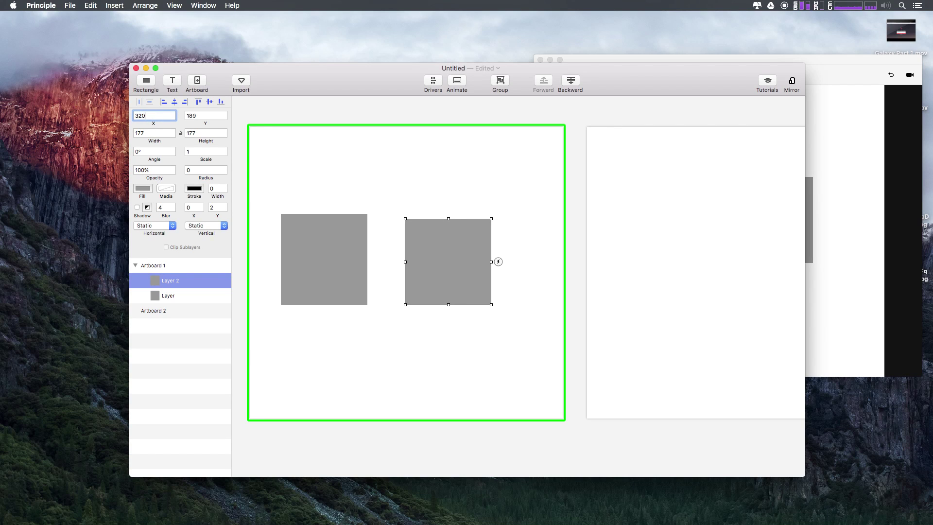
{"action": "left_click", "coordinate": [194, 116]}
{"action": "key", "text": "Up"}
{"action": "key", "text": "Up"}
{"action": "key", "text": "Up"}
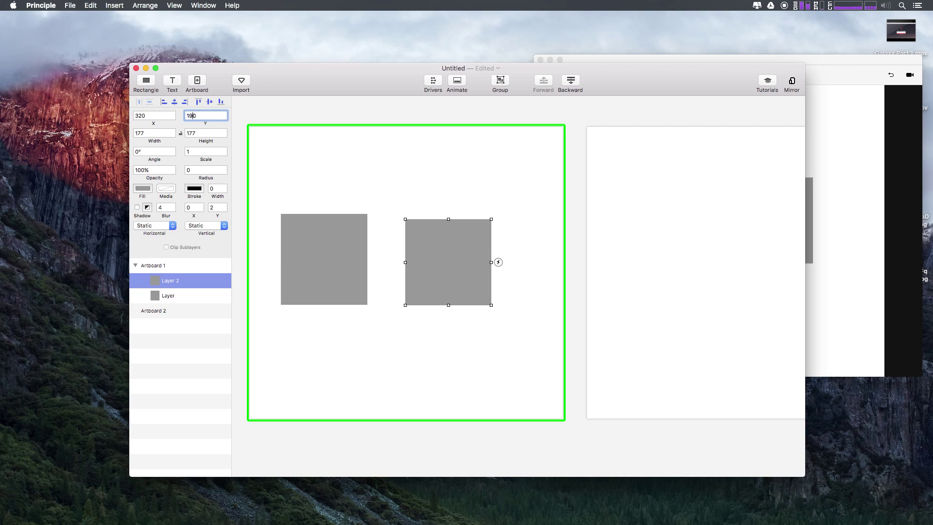
{"action": "key", "text": "Up"}
{"action": "key", "text": "Up"}
{"action": "key", "text": "Up"}
{"action": "key", "text": "Up"}
{"action": "key", "text": "Up"}
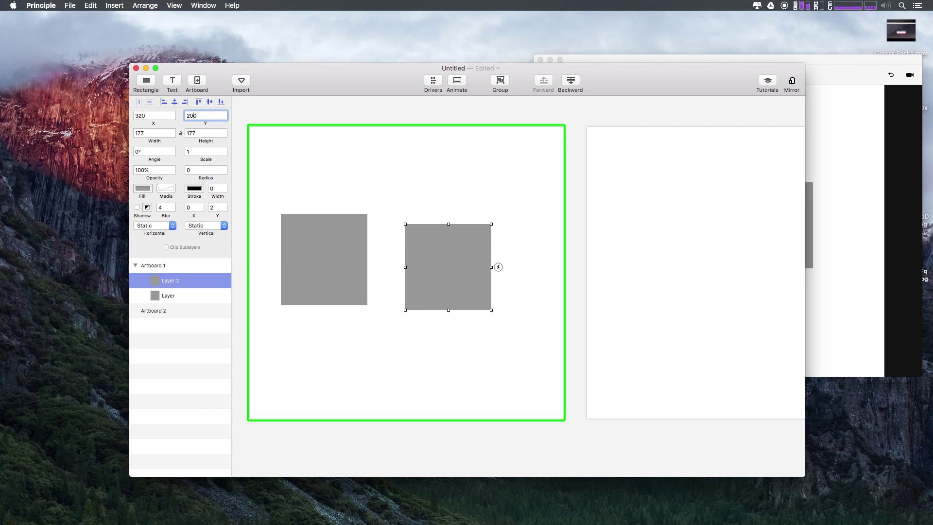
{"action": "key", "text": "super+z"}
{"action": "left_click", "coordinate": [137, 116]}
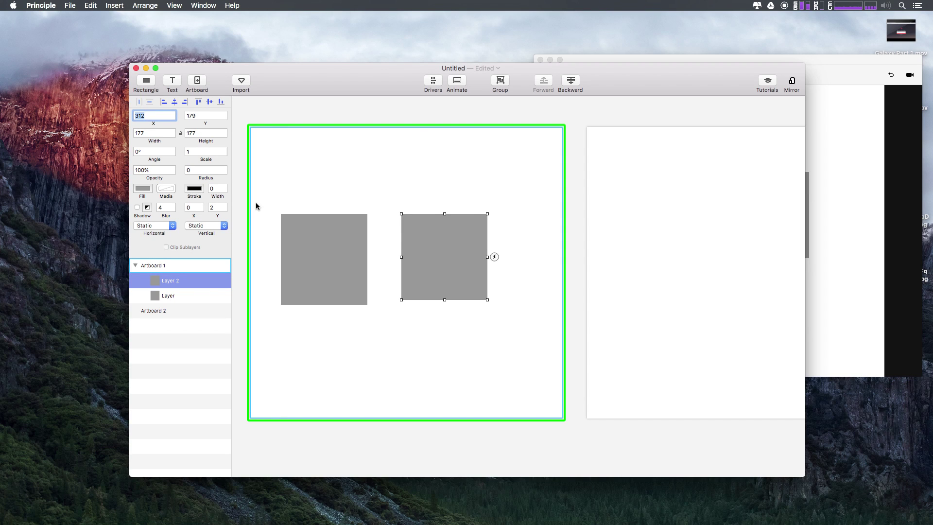
{"action": "key", "text": "Up"}
{"action": "key", "text": "Up"}
{"action": "key", "text": "Up"}
{"action": "key", "text": "Up"}
{"action": "key", "text": "Up"}
{"action": "key", "text": "Up"}
{"action": "key", "text": "Up"}
{"action": "key", "text": "Up"}
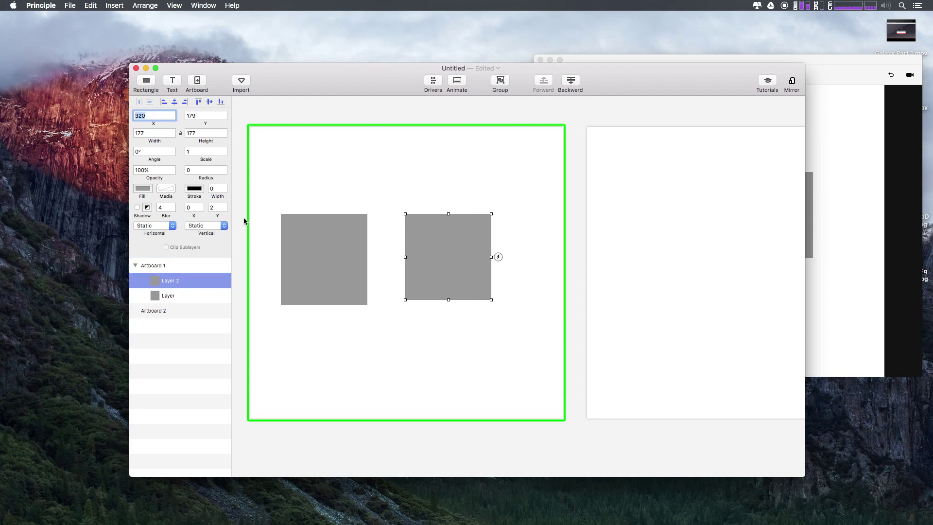
{"action": "key", "text": "Tab"}
{"action": "key", "text": "Up"}
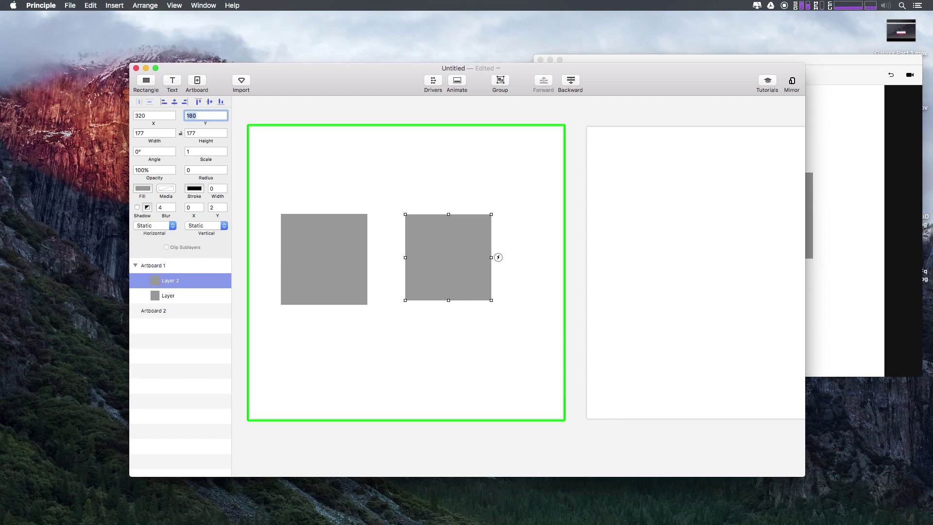
{"action": "type", "text": "180"}
- Enlarge the second shape proportionally to 200 × 200
{"action": "left_click", "coordinate": [139, 132]}
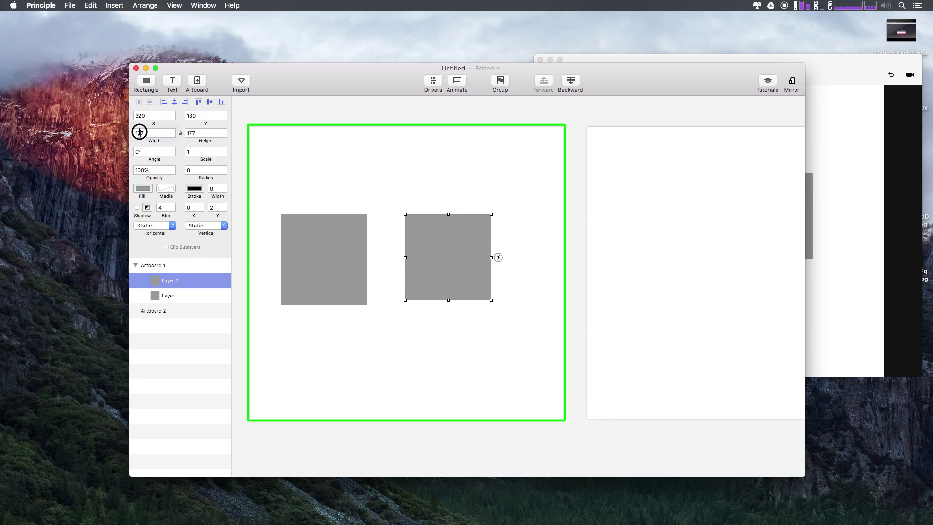
{"action": "left_click", "coordinate": [188, 133]}
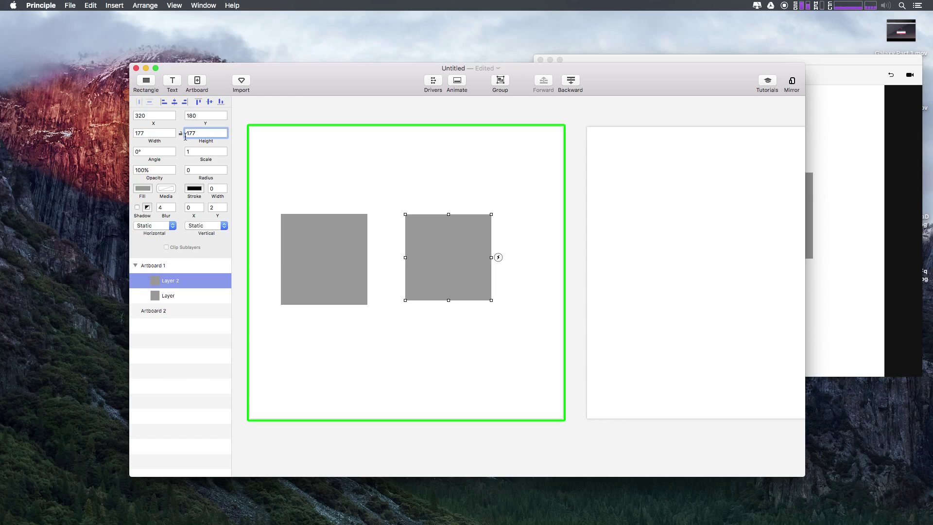
{"action": "left_click", "coordinate": [136, 131]}
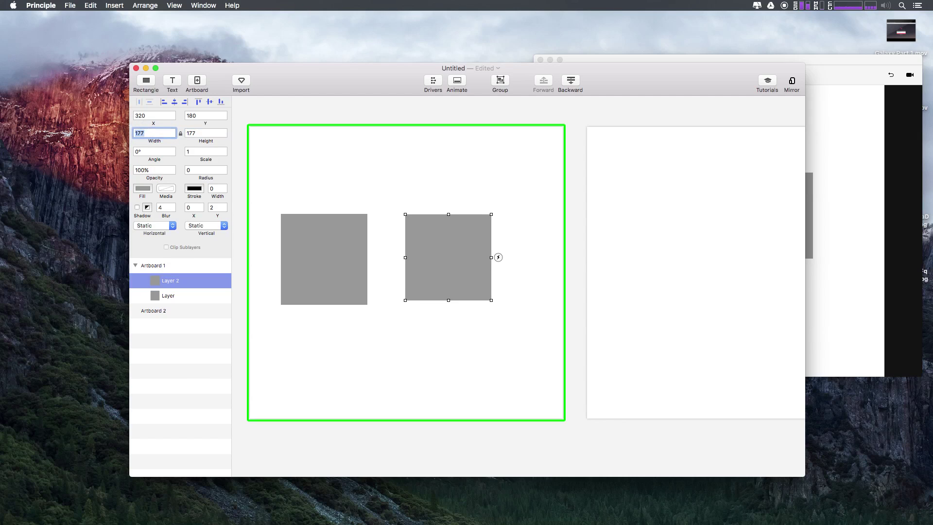
{"action": "key", "text": "Up"}
{"action": "key", "text": "Up"}
{"action": "key", "text": "Up"}
{"action": "key", "text": "Up"}
{"action": "key", "text": "Up"}
{"action": "key", "text": "Up"}
{"action": "key", "text": "Up"}
{"action": "key", "text": "Up"}
{"action": "key", "text": "Up"}
{"action": "key", "text": "Up"}
{"action": "key", "text": "Up"}
{"action": "key", "text": "Up"}
{"action": "key", "text": "Up"}
{"action": "key", "text": "Up"}
{"action": "key", "text": "Up"}
{"action": "key", "text": "Up"}
{"action": "key", "text": "Up"}
{"action": "key", "text": "Up"}
{"action": "key", "text": "Up"}
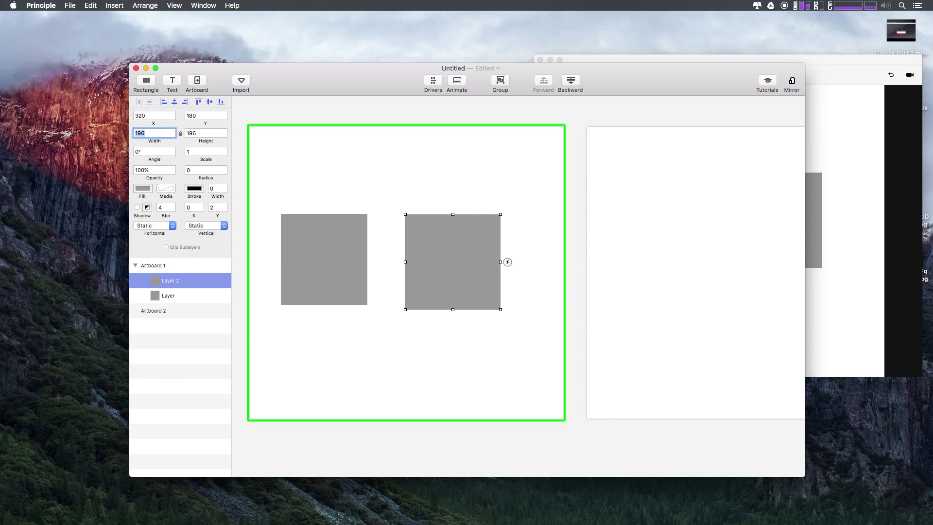
{"action": "key", "text": "Up"}
{"action": "key", "text": "Up"}
{"action": "key", "text": "Up"}
{"action": "key", "text": "Up"}
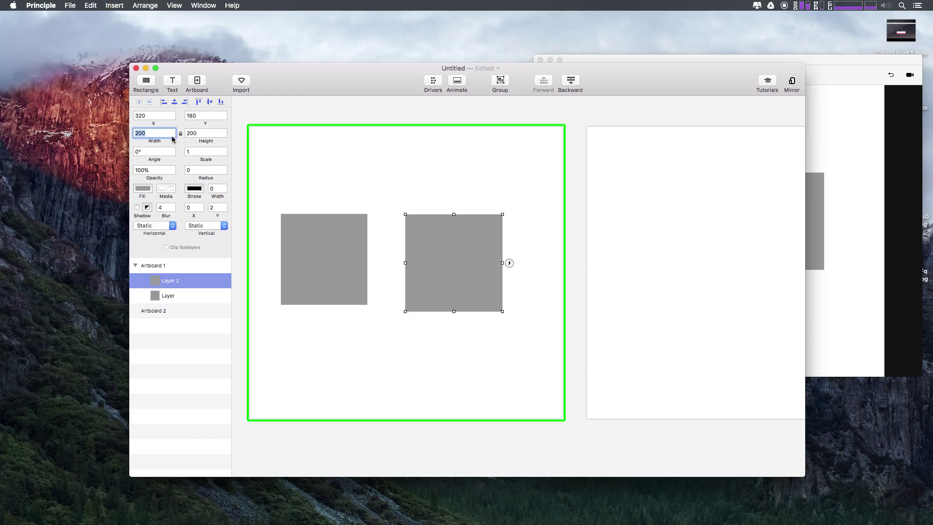
- Increase the rectangle's height alone to 320
{"action": "left_click", "coordinate": [196, 135]}
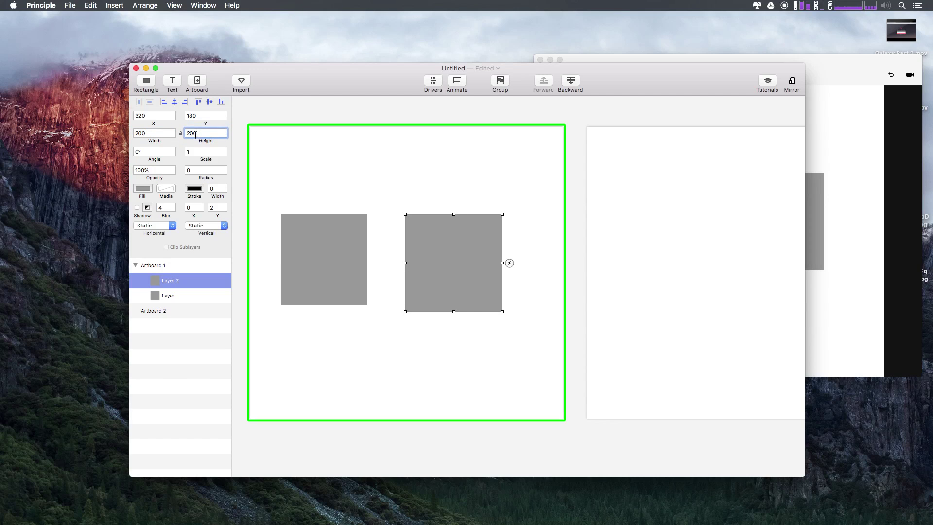
{"action": "key", "text": "Up"}
{"action": "key", "text": "Up"}
{"action": "key", "text": "Up"}
{"action": "key", "text": "Up"}
{"action": "key", "text": "Up"}
{"action": "key", "text": "Up"}
{"action": "key", "text": "Up"}
{"action": "key", "text": "Up"}
{"action": "key", "text": "Up"}
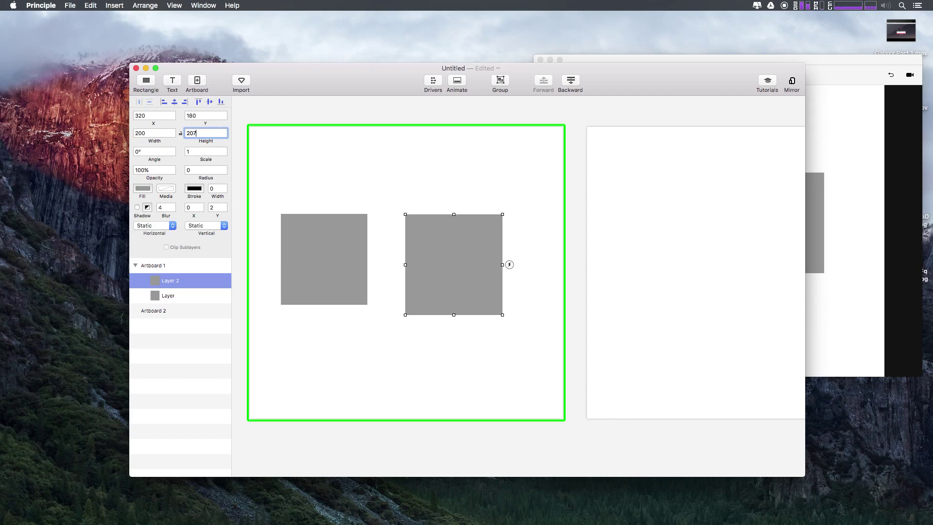
{"action": "key", "text": "Up"}
{"action": "key", "text": "shift+Up"}
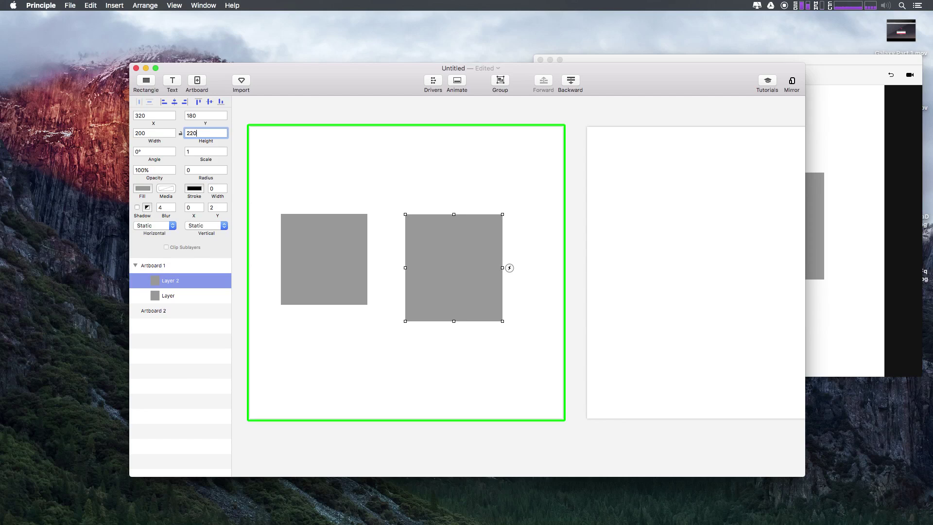
{"action": "key", "text": "shift+Up"}
{"action": "key", "text": "shift+Up"}
{"action": "key", "text": "shift+Up"}
{"action": "key", "text": "shift+Up"}
{"action": "key", "text": "shift+Up"}
{"action": "key", "text": "shift+Up"}
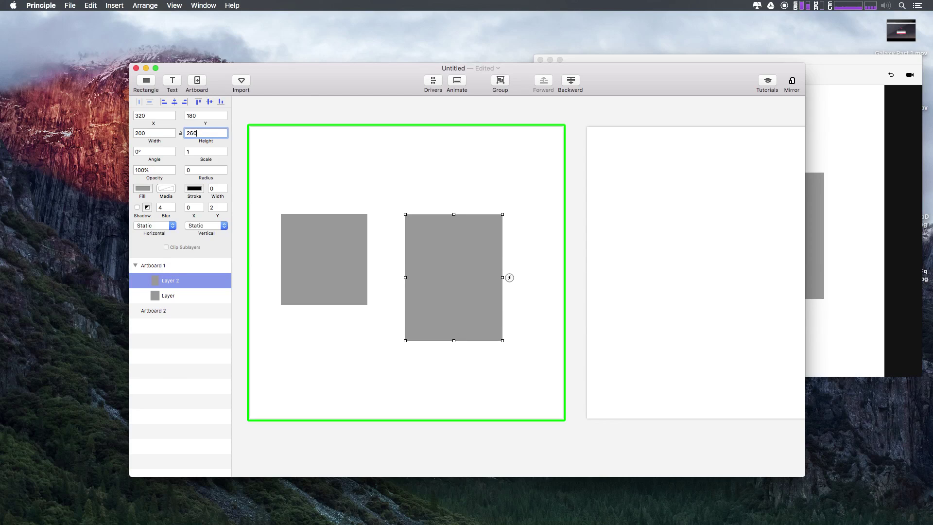
{"action": "key", "text": "shift+Up"}
{"action": "key", "text": "shift+Up"}
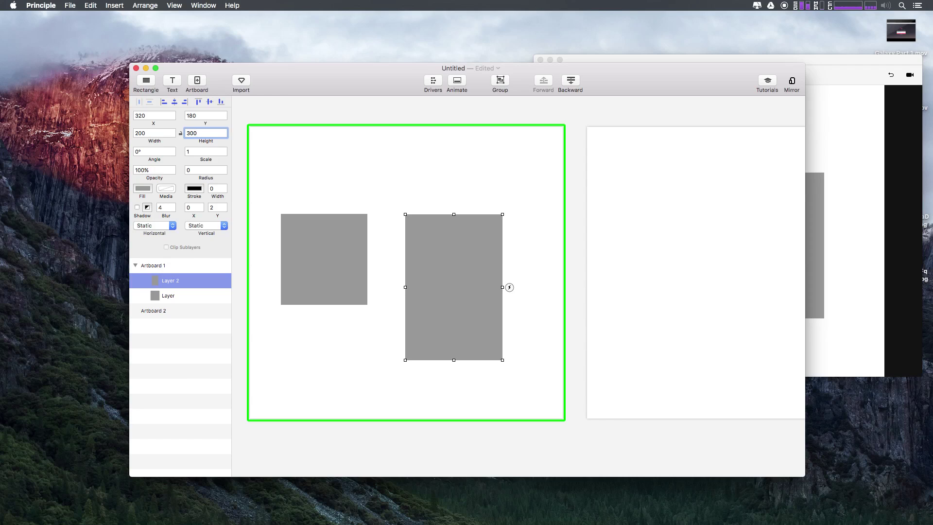
{"action": "key", "text": "shift+Up"}
{"action": "key", "text": "Up"}
{"action": "key", "text": "Up"}
{"action": "key", "text": "Up"}
{"action": "key", "text": "Up"}
{"action": "key", "text": "Up"}
{"action": "key", "text": "Up"}
{"action": "key", "text": "Up"}
{"action": "key", "text": "Up"}
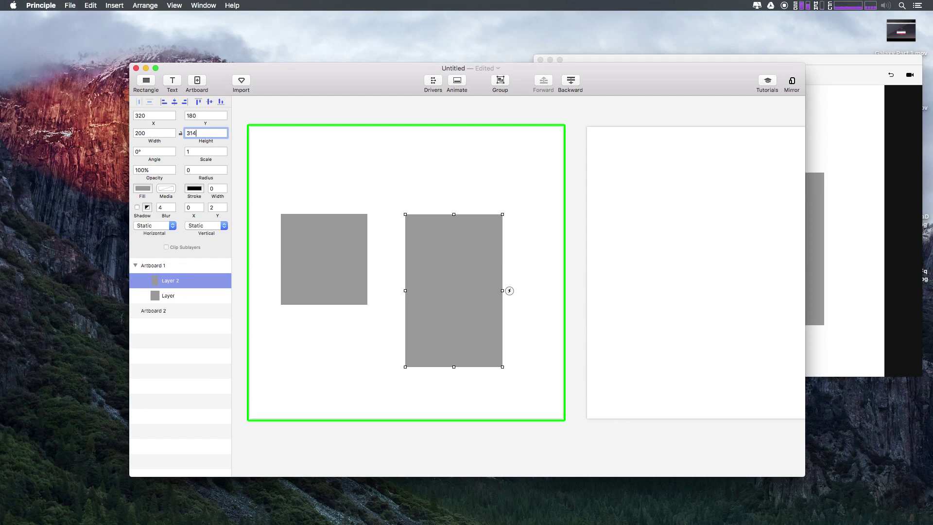
{"action": "key", "text": "Up"}
{"action": "key", "text": "Up"}
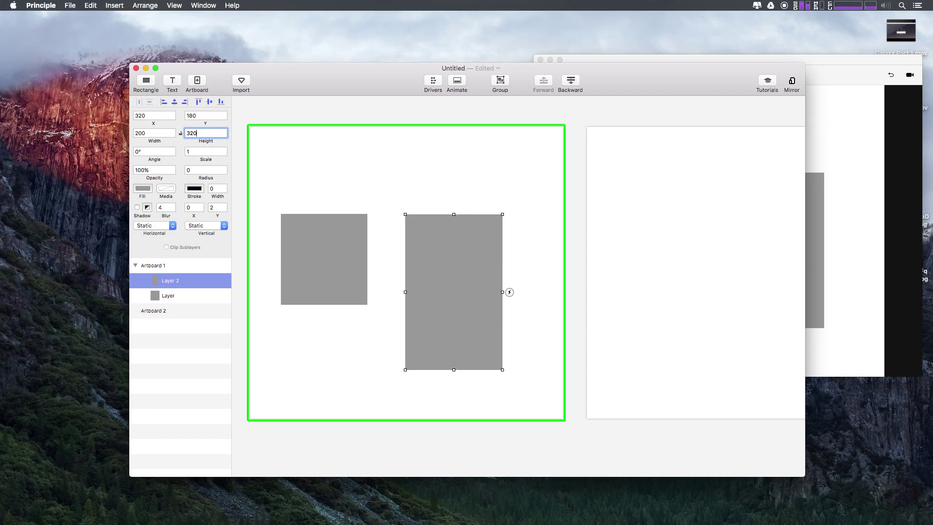
- Set the tall rectangle's angle to 90°, after trying 180°, so it lies horizontally
{"action": "left_click", "coordinate": [147, 152]}
{"action": "key", "text": "Up"}
{"action": "key", "text": "Up"}
{"action": "key", "text": "Up"}
{"action": "key", "text": "Up"}
{"action": "key", "text": "Up"}
{"action": "key", "text": "Up"}
{"action": "key", "text": "Up"}
{"action": "key", "text": "Up"}
{"action": "key", "text": "Up"}
{"action": "key", "text": "Up"}
{"action": "key", "text": "Up"}
{"action": "key", "text": "Up"}
{"action": "key", "text": "Up"}
{"action": "key", "text": "Up"}
{"action": "key", "text": "Up"}
{"action": "key", "text": "Up"}
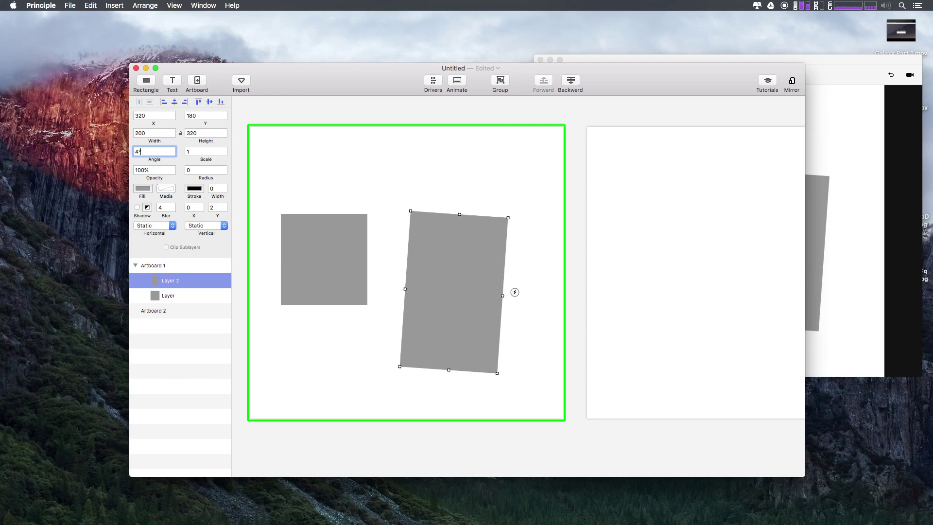
{"action": "key", "text": "Up"}
{"action": "key", "text": "Up"}
{"action": "key", "text": "Up"}
{"action": "key", "text": "Up"}
{"action": "key", "text": "Up"}
{"action": "key", "text": "Up"}
{"action": "key", "text": "Up"}
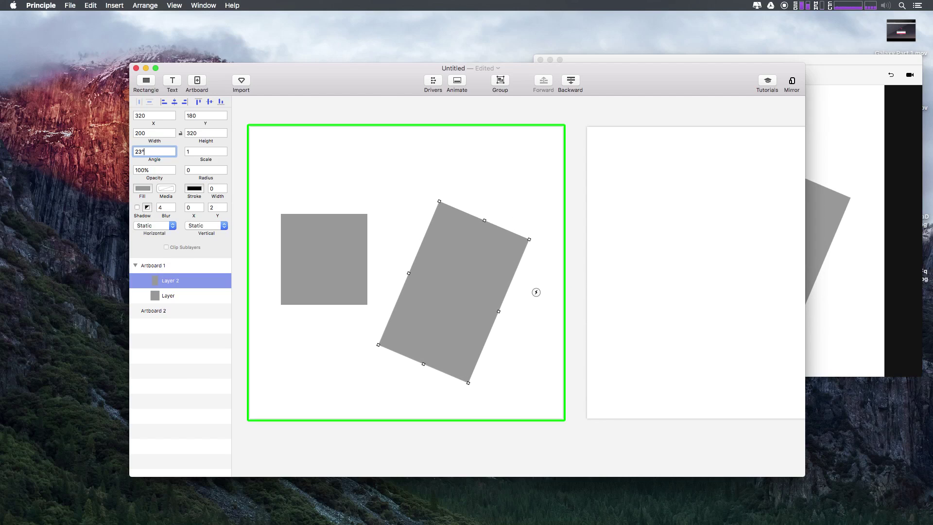
{"action": "type", "text": "1"}
{"action": "key", "text": "BackSpace"}
{"action": "key", "text": "BackSpace"}
{"action": "key", "text": "BackSpace"}
{"action": "key", "text": "BackSpace"}
{"action": "type", "text": "180"}
{"action": "key", "text": "Return"}
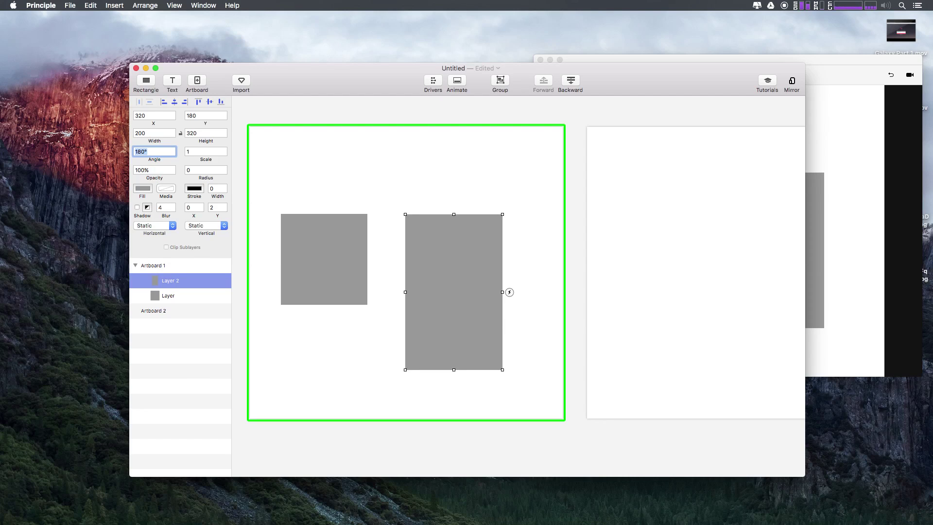
{"action": "type", "text": "90"}
{"action": "key", "text": "Return"}
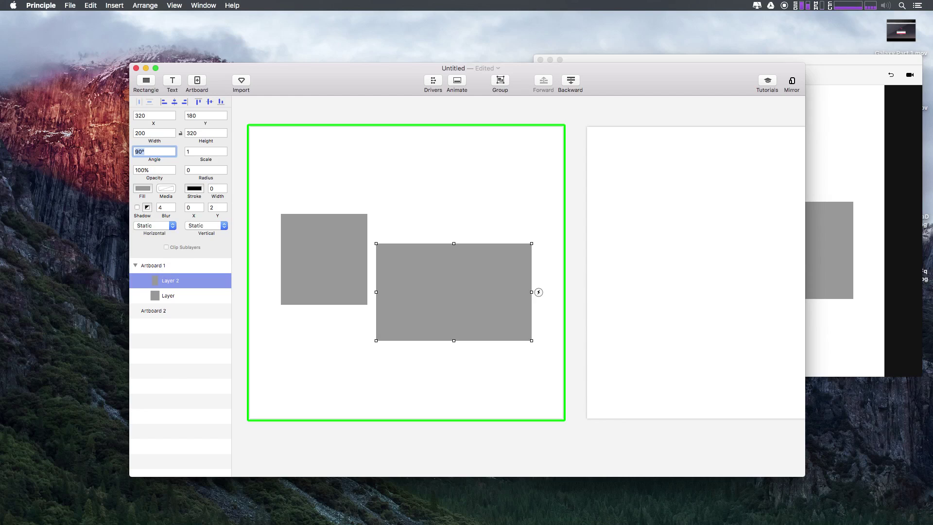
- Try scale values 11, 2, 3 and 5 on the rectangle, ending at scale 1
{"action": "key", "text": "Tab"}
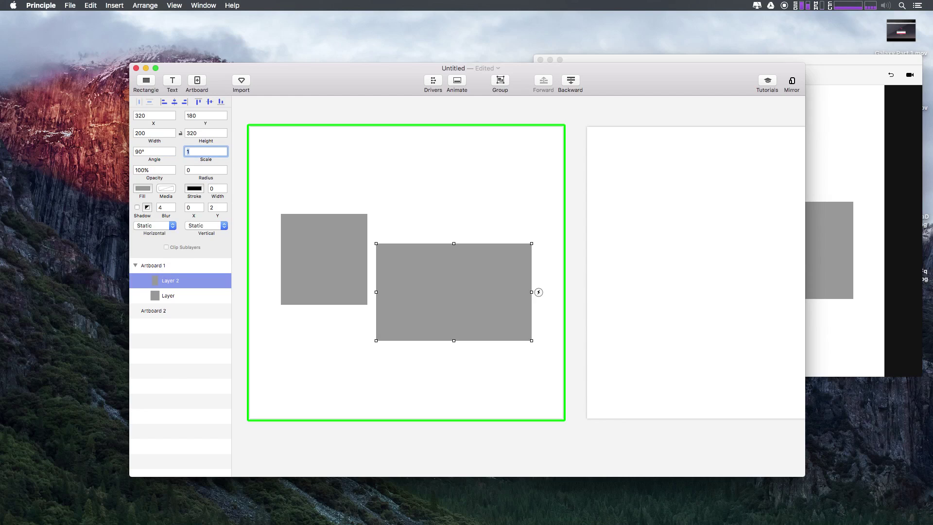
{"action": "type", "text": "11"}
{"action": "key", "text": "Return"}
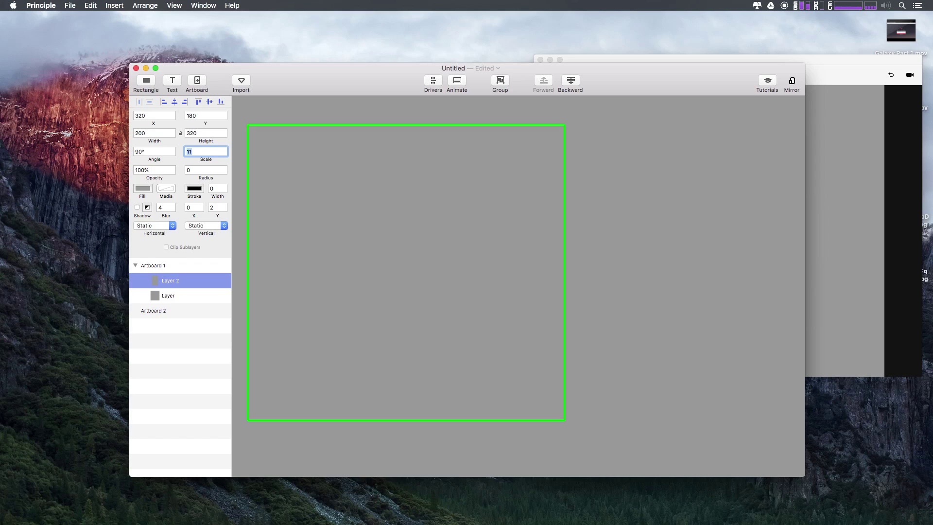
{"action": "type", "text": "2"}
{"action": "key", "text": "Return"}
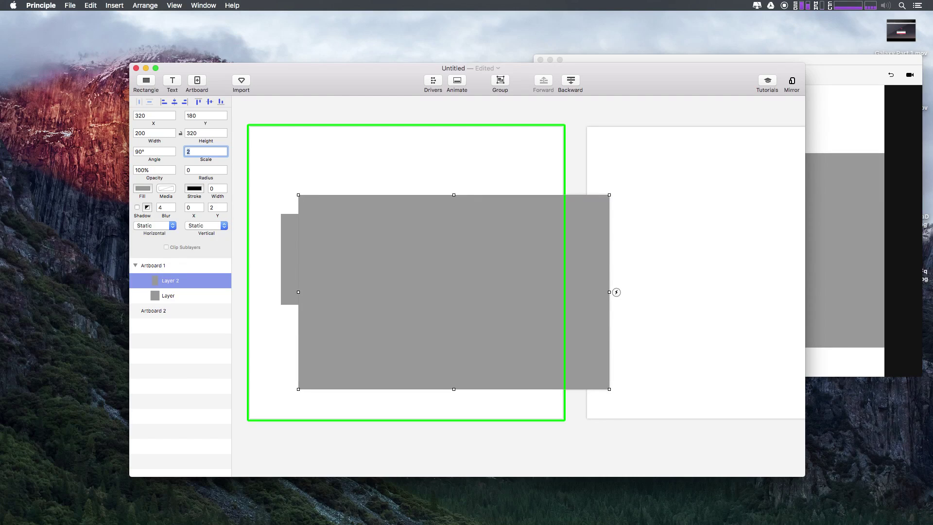
{"action": "type", "text": "3"}
{"action": "key", "text": "Return"}
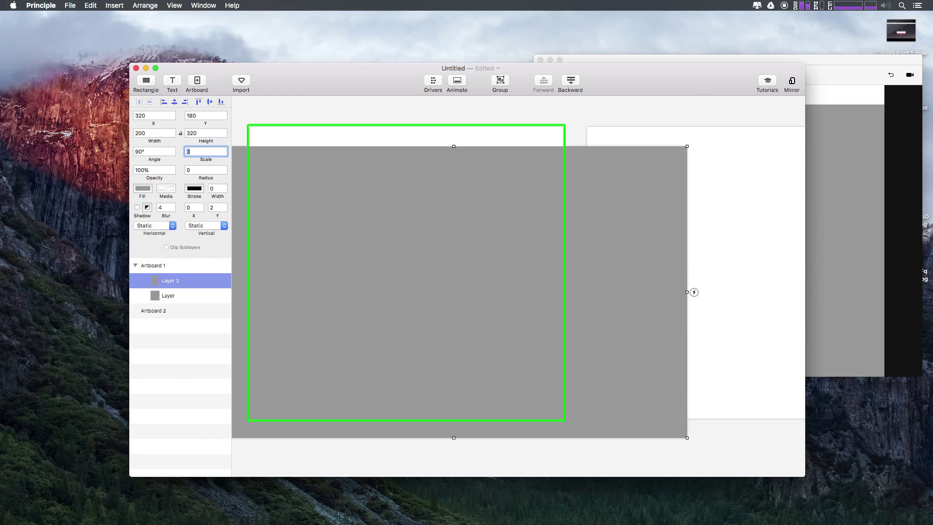
{"action": "type", "text": "1"}
{"action": "key", "text": "Return"}
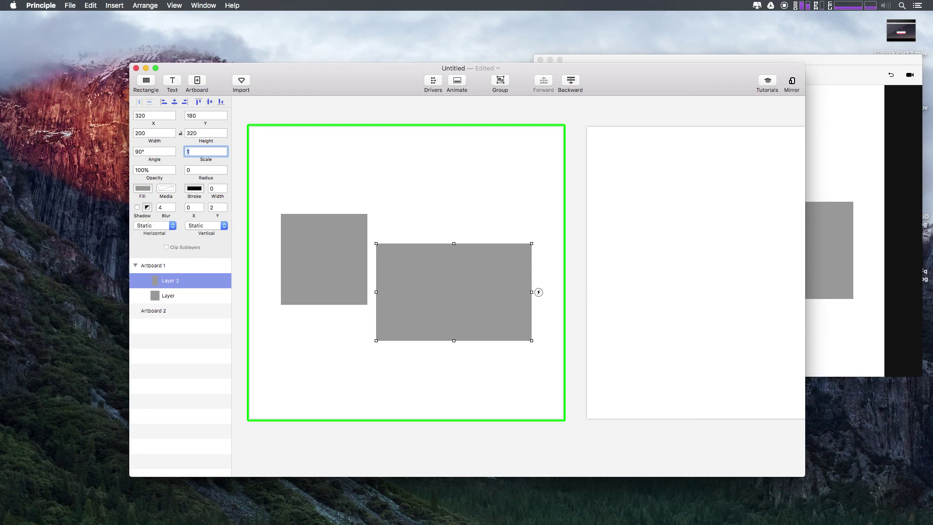
{"action": "type", "text": "5"}
{"action": "key", "text": "Return"}
{"action": "type", "text": "1"}
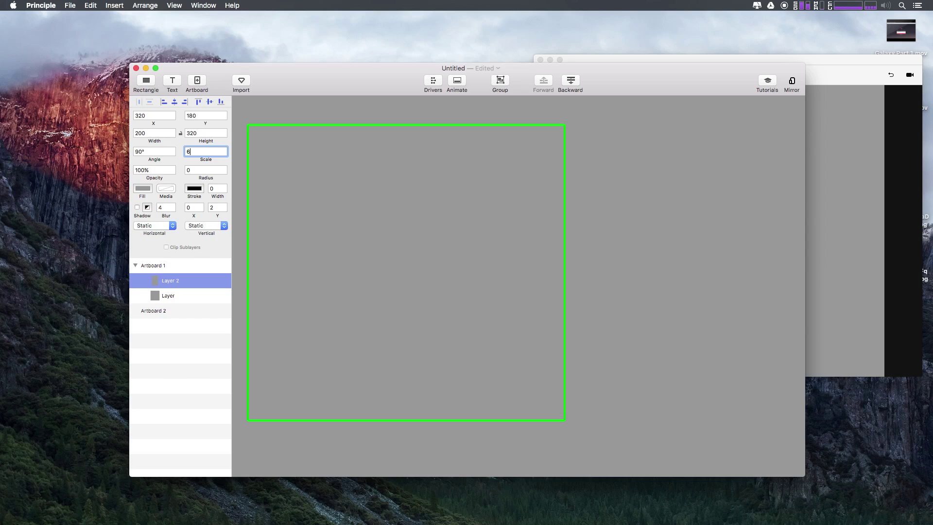
{"action": "key", "text": "Return"}
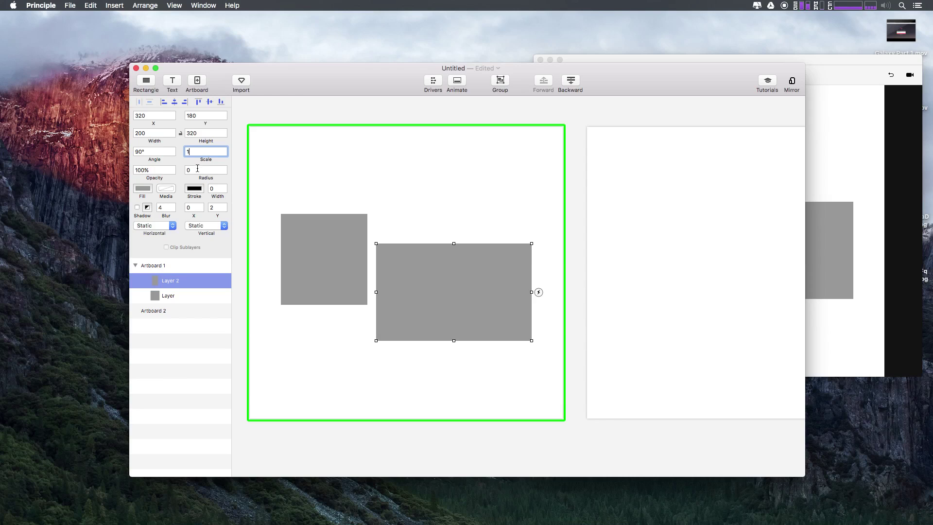
- Move the rectangle up, then scale the left square to 2 and shift it around
{"action": "left_click_drag", "start_coordinate": [406, 289], "coordinate": [411, 257]}
{"action": "left_click", "coordinate": [328, 253]}
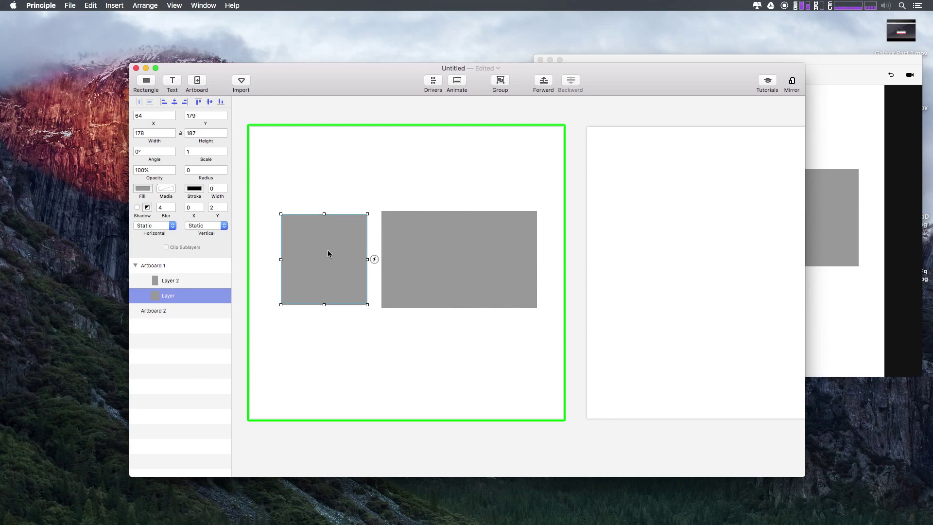
{"action": "double_click", "coordinate": [193, 152]}
{"action": "type", "text": "2"}
{"action": "key", "text": "Return"}
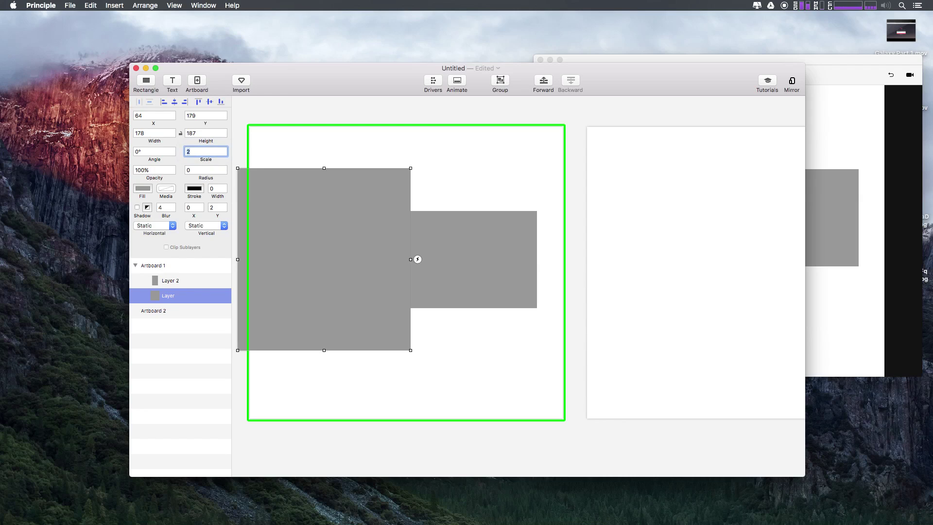
{"action": "left_click_drag", "start_coordinate": [320, 300], "coordinate": [358, 298]}
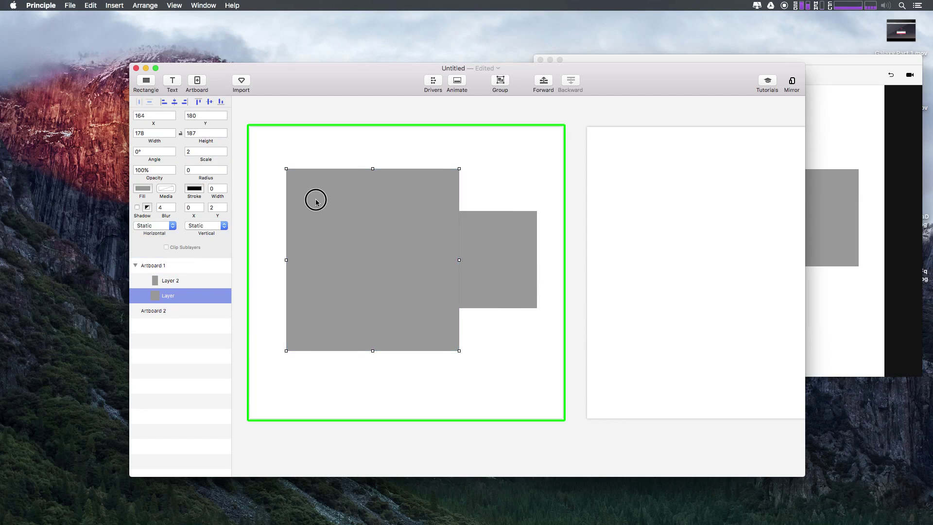
{"action": "left_click_drag", "start_coordinate": [305, 200], "coordinate": [300, 197]}
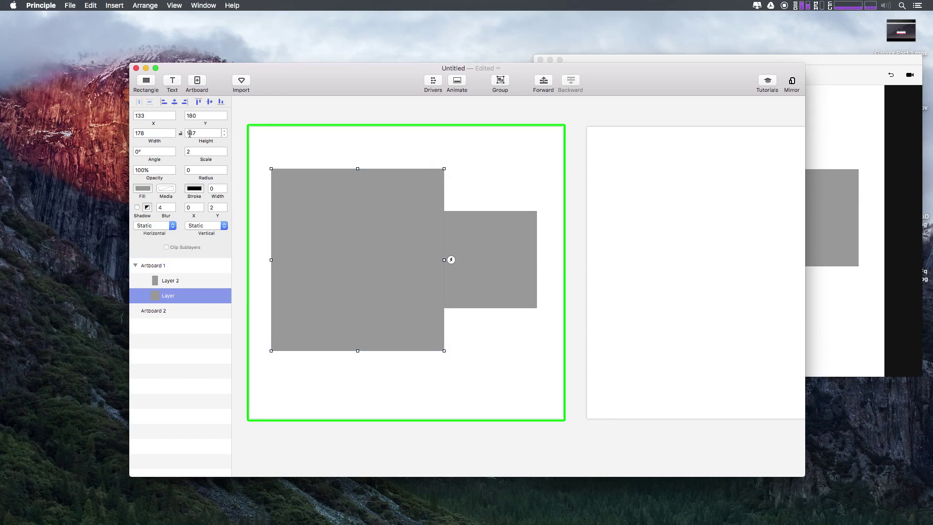
- Reset the left square's scale to 1 and move it left to X 33, Y 173
{"action": "left_click", "coordinate": [159, 140]}
{"action": "double_click", "coordinate": [188, 152]}
{"action": "type", "text": "1"}
{"action": "key", "text": "Return"}
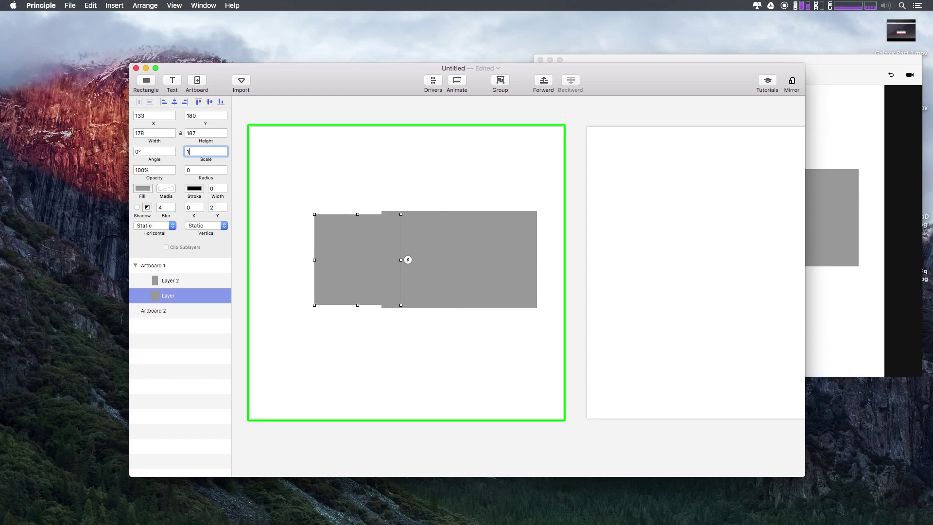
{"action": "key", "text": "Up"}
{"action": "key", "text": "Down"}
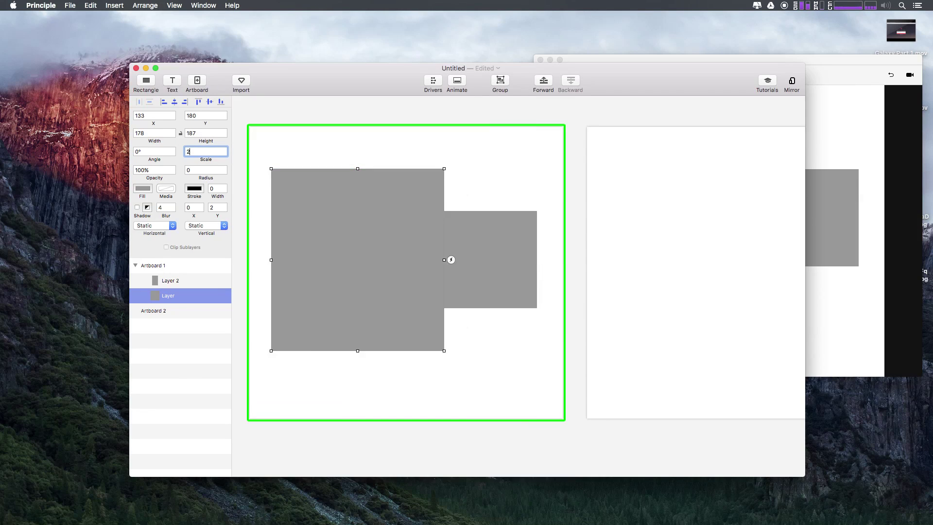
{"action": "left_click_drag", "start_coordinate": [347, 278], "coordinate": [298, 275]}
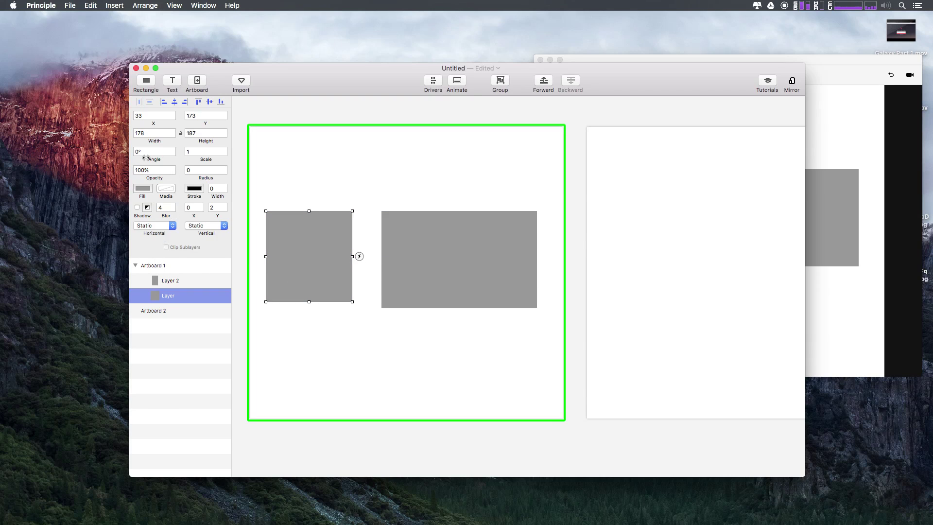
- Lower the square's opacity to 45% and set its corner radius to 18
{"action": "left_click_drag", "start_coordinate": [141, 173], "coordinate": [117, 174]}
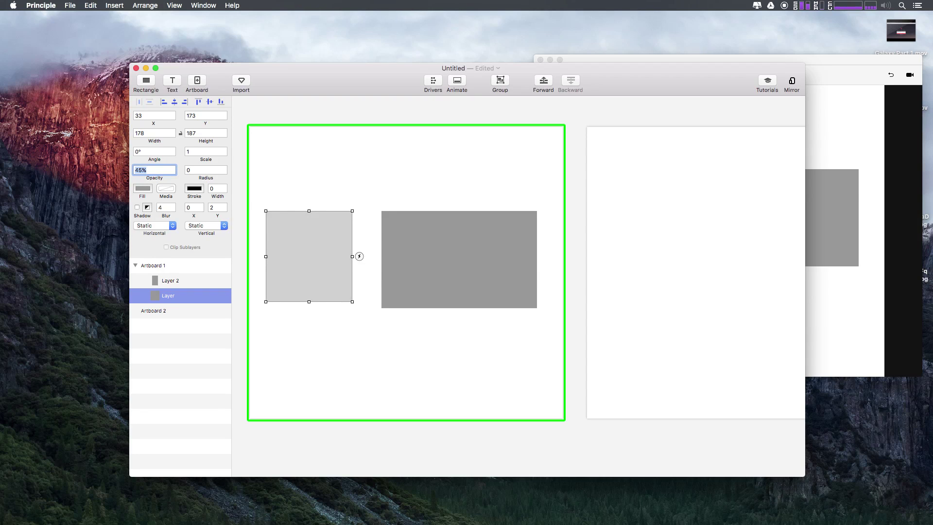
{"action": "left_click", "coordinate": [201, 168]}
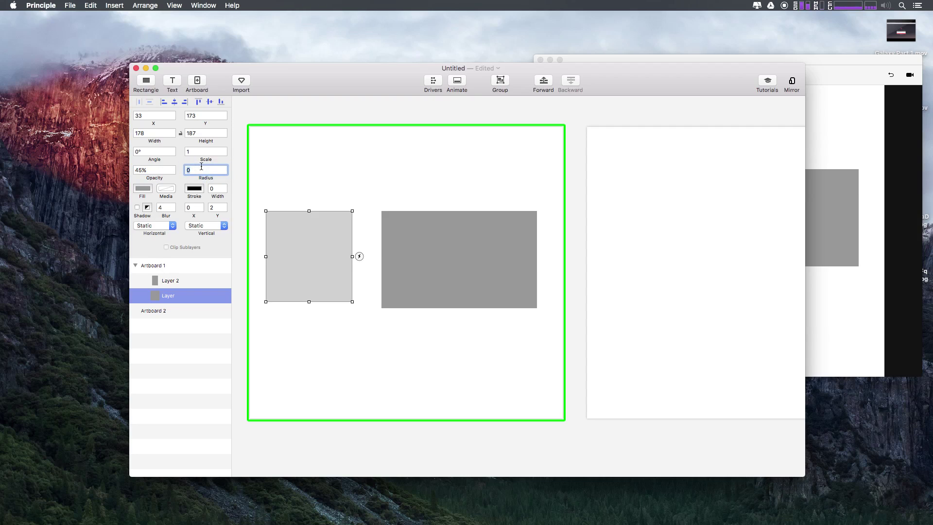
{"action": "type", "text": "5"}
{"action": "key", "text": "BackSpace"}
{"action": "type", "text": "18"}
{"action": "key", "text": "Return"}
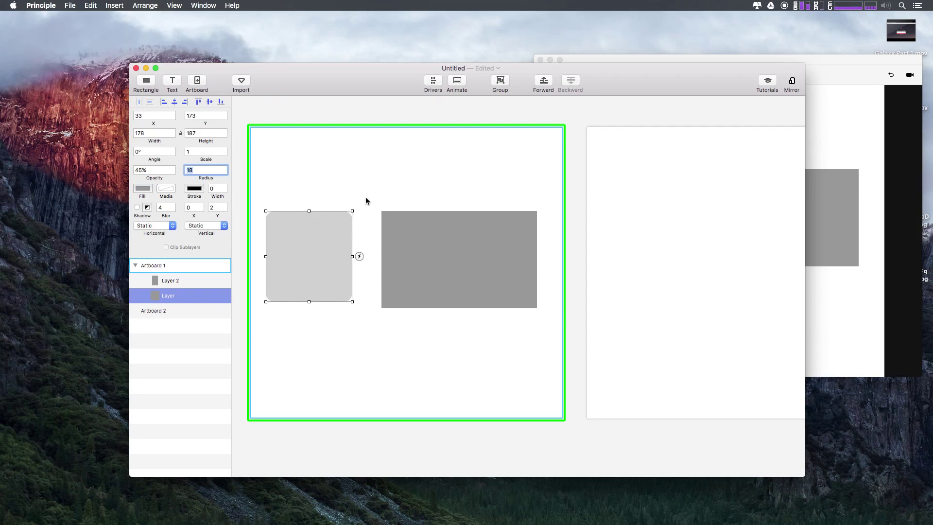
- Raise the corner radius to 133 to form a circle, and move it lower left
{"action": "key", "text": "Up"}
{"action": "key", "text": "Up"}
{"action": "key", "text": "Up"}
{"action": "key", "text": "Up"}
{"action": "key", "text": "Up"}
{"action": "key", "text": "Up"}
{"action": "key", "text": "Up"}
{"action": "key", "text": "Up"}
{"action": "key", "text": "Up"}
{"action": "key", "text": "Up"}
{"action": "key", "text": "shift+Up"}
{"action": "key", "text": "shift+Up"}
{"action": "key", "text": "shift+Up"}
{"action": "key", "text": "shift+Up"}
{"action": "key", "text": "shift+Up"}
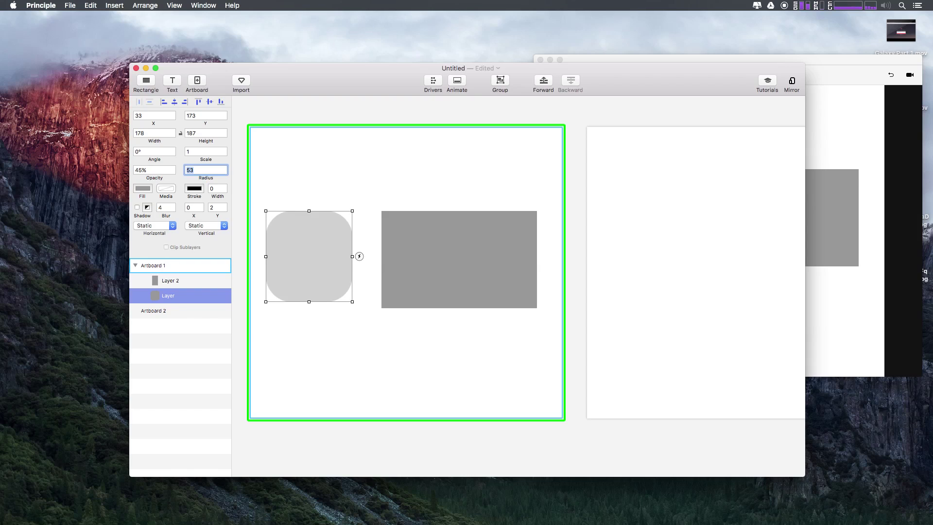
{"action": "key", "text": "shift+Up"}
{"action": "key", "text": "shift+Up"}
{"action": "key", "text": "shift+Up"}
{"action": "key", "text": "shift+Up"}
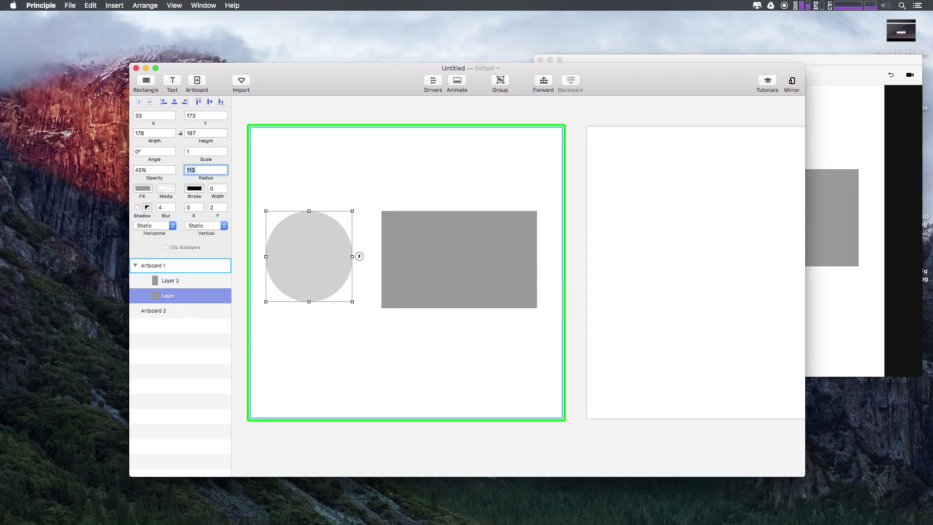
{"action": "type", "text": "33"}
{"action": "key", "text": "Return"}
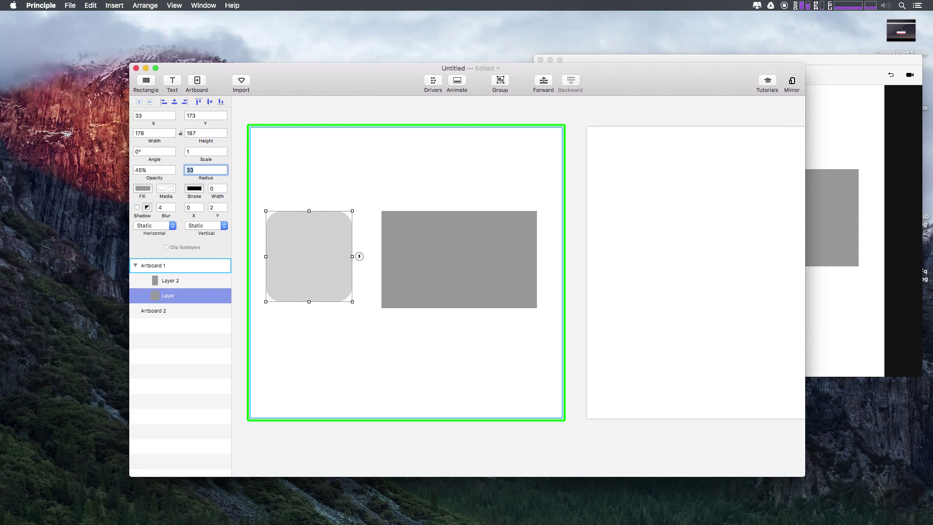
{"action": "key", "text": "shift+Up"}
{"action": "key", "text": "shift+Up"}
{"action": "key", "text": "shift+Up"}
{"action": "key", "text": "shift+Up"}
{"action": "key", "text": "shift+Up"}
{"action": "key", "text": "shift+Up"}
{"action": "key", "text": "shift+Up"}
{"action": "key", "text": "shift+Up"}
{"action": "key", "text": "shift+Up"}
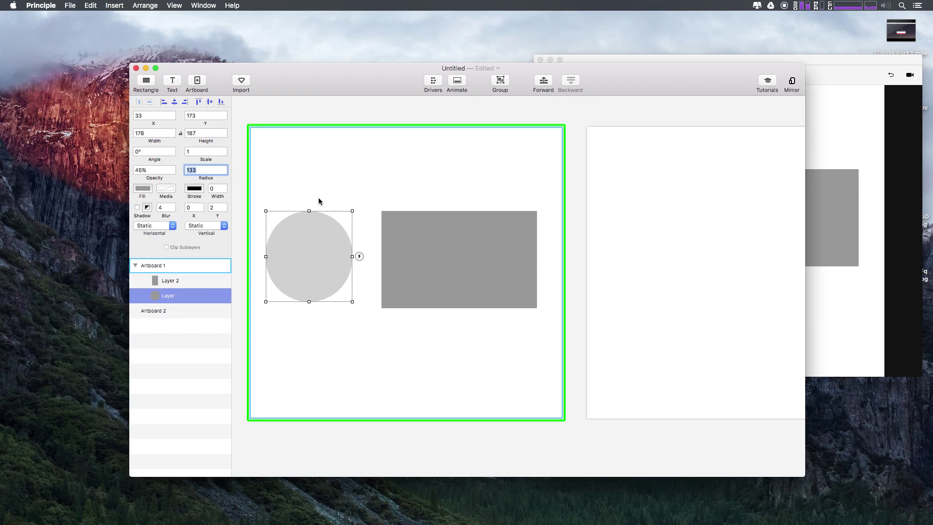
{"action": "left_click_drag", "start_coordinate": [302, 266], "coordinate": [302, 365]}
- Undo the circle's move and fill it pink (FF3B3B)
{"action": "key", "text": "super+z"}
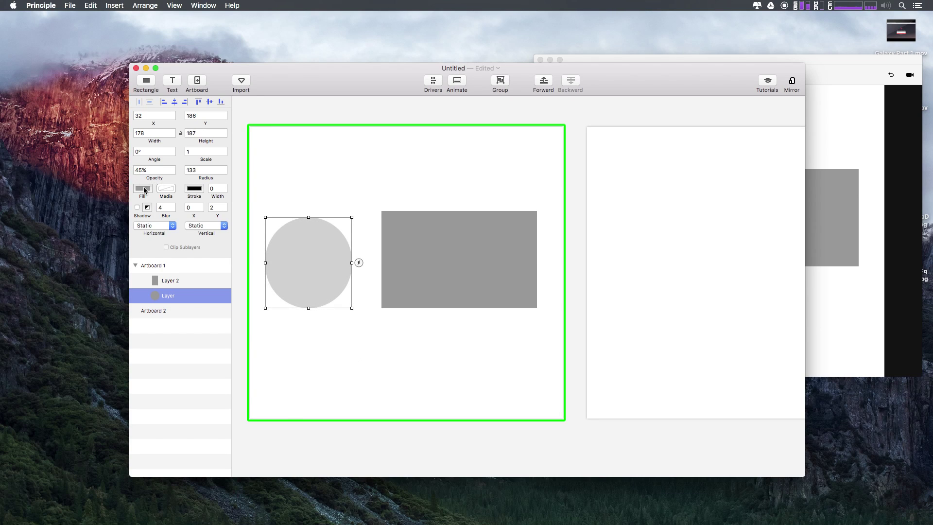
{"action": "left_click", "coordinate": [143, 190]}
{"action": "left_click", "coordinate": [165, 204]}
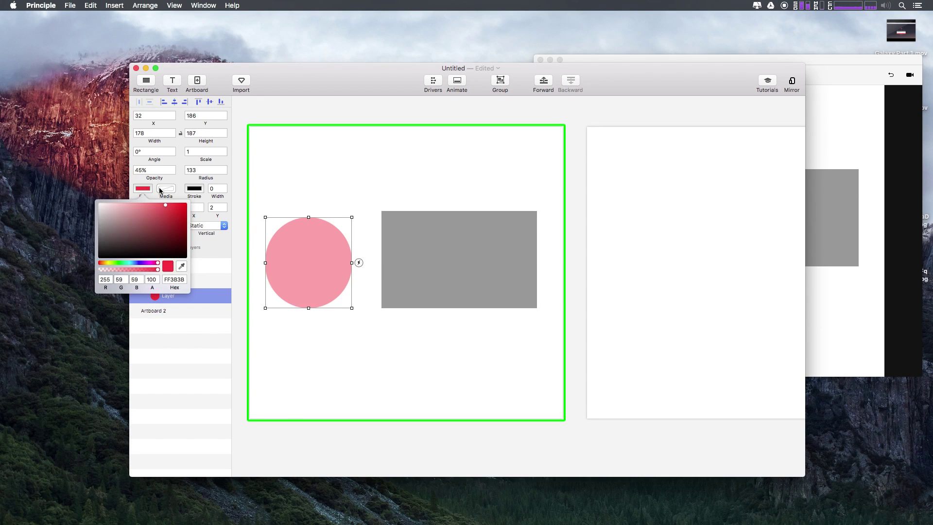
{"action": "left_click", "coordinate": [167, 189]}
{"action": "left_click", "coordinate": [178, 184]}
- Try stroke widths 20 and 10, end at 0, and place the circle beside the rectangle
{"action": "left_click", "coordinate": [194, 188]}
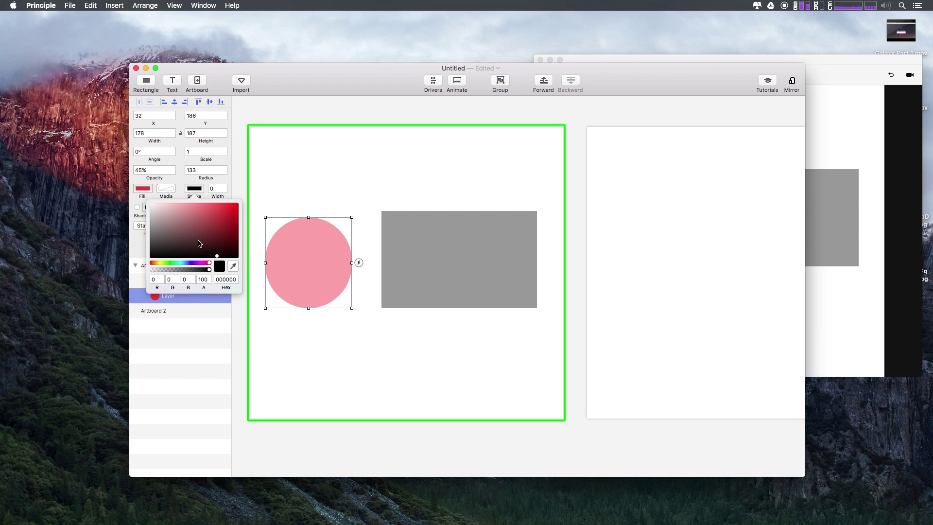
{"action": "left_click", "coordinate": [211, 189]}
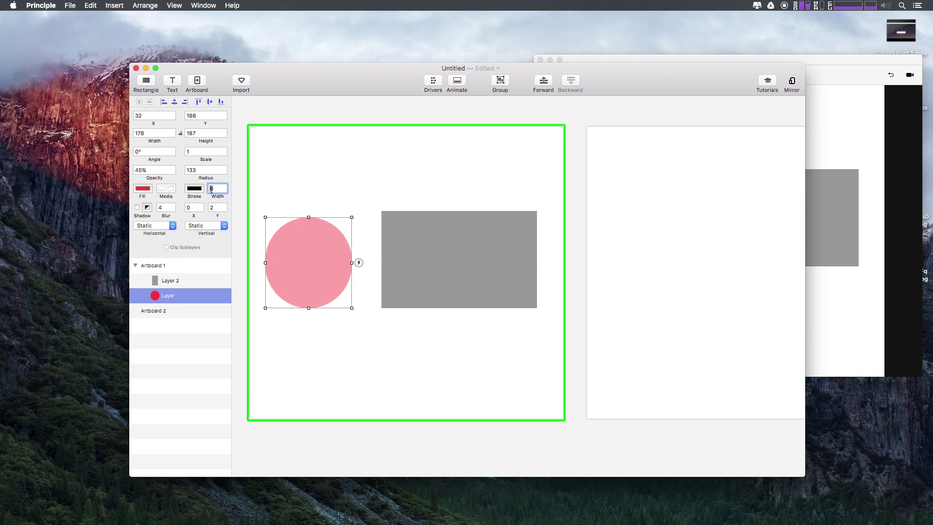
{"action": "type", "text": "20"}
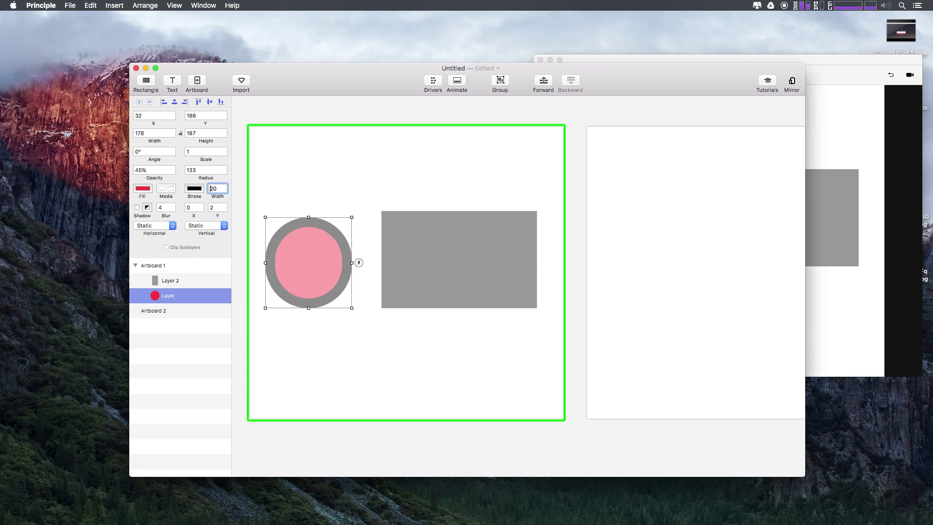
{"action": "mouse_move", "coordinate": [309, 266]}
{"action": "left_mouse_down"}
{"action": "mouse_move", "coordinate": [406, 231]}
{"action": "mouse_move", "coordinate": [344, 233]}
{"action": "mouse_move", "coordinate": [332, 259]}
{"action": "mouse_move", "coordinate": [322, 257]}
{"action": "left_mouse_up"}
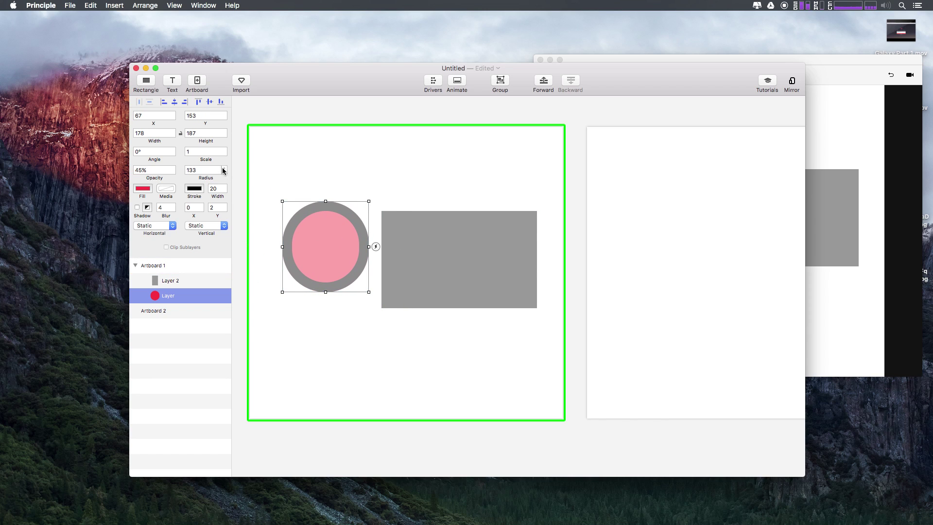
{"action": "left_click", "coordinate": [220, 189]}
{"action": "key", "text": "BackSpace"}
{"action": "key", "text": "BackSpace"}
{"action": "type", "text": "10"}
{"action": "key", "text": "BackSpace"}
{"action": "key", "text": "BackSpace"}
{"action": "type", "text": "0"}
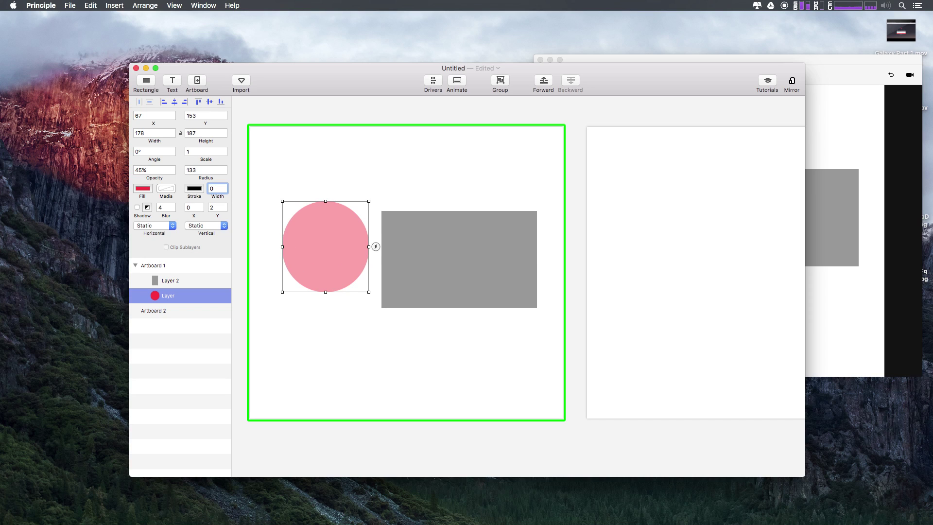
- Give the circle a drop shadow with blur 9, X offset 5, Y offset 7, and reposition it
{"action": "left_click", "coordinate": [137, 207]}
{"action": "left_click_drag", "start_coordinate": [317, 266], "coordinate": [308, 247]}
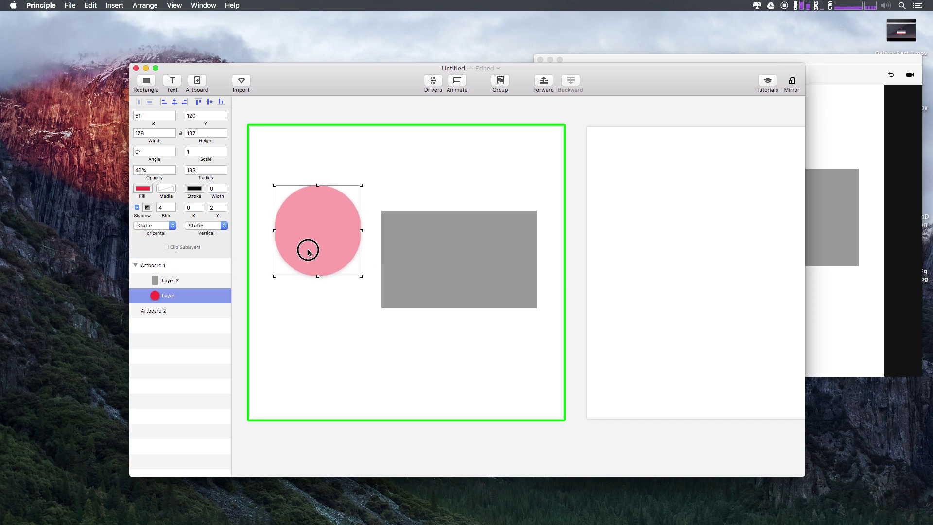
{"action": "left_click", "coordinate": [164, 207]}
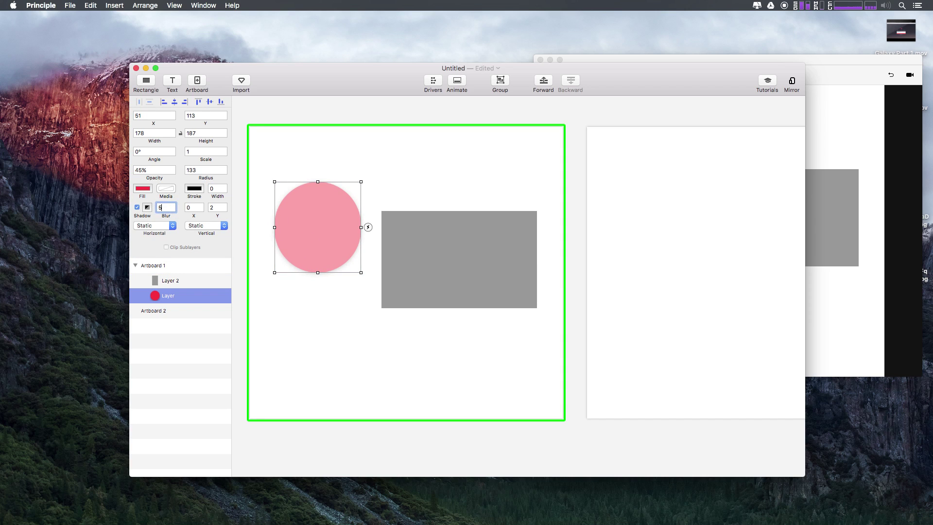
{"action": "type", "text": "9"}
{"action": "key", "text": "Tab"}
{"action": "type", "text": "5"}
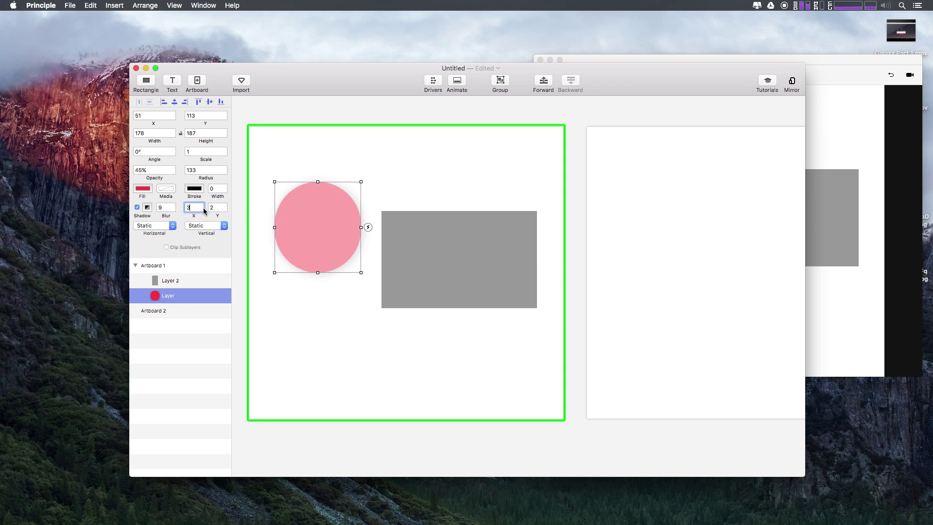
{"action": "key", "text": "Tab"}
{"action": "type", "text": "3"}
{"action": "key", "text": "Up"}
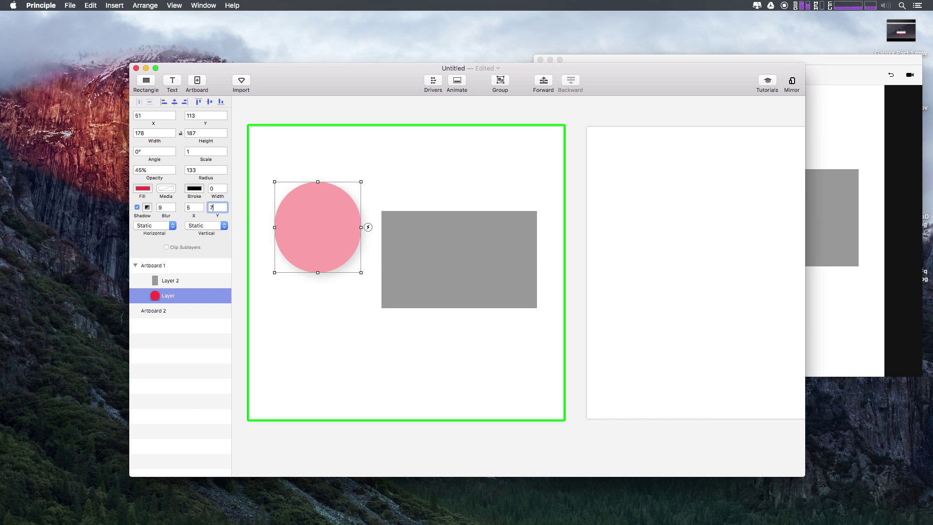
{"action": "mouse_move", "coordinate": [329, 259]}
{"action": "left_mouse_down"}
{"action": "mouse_move", "coordinate": [329, 210]}
{"action": "mouse_move", "coordinate": [317, 292]}
{"action": "mouse_move", "coordinate": [319, 274]}
{"action": "left_mouse_up"}
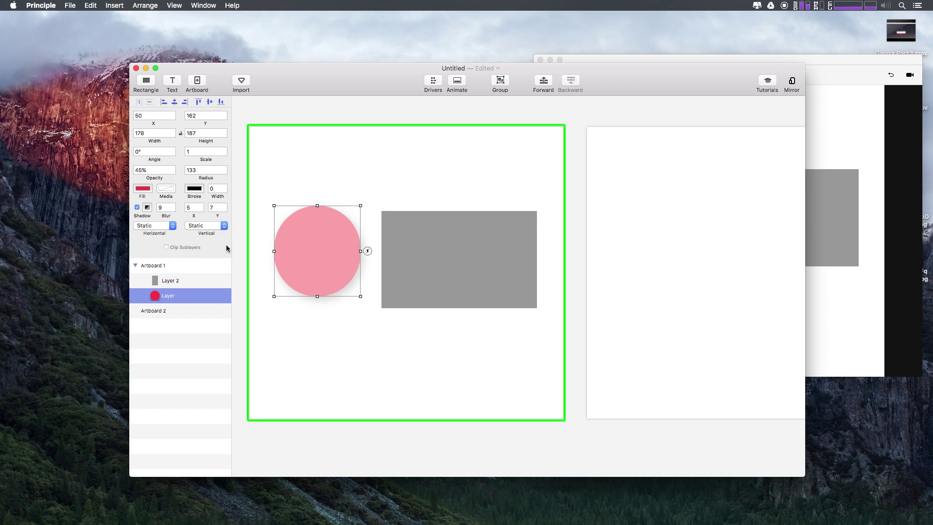
- Set the circle's Vertical behaviour to Drag and bring the live preview window forward
{"action": "left_click", "coordinate": [141, 230]}
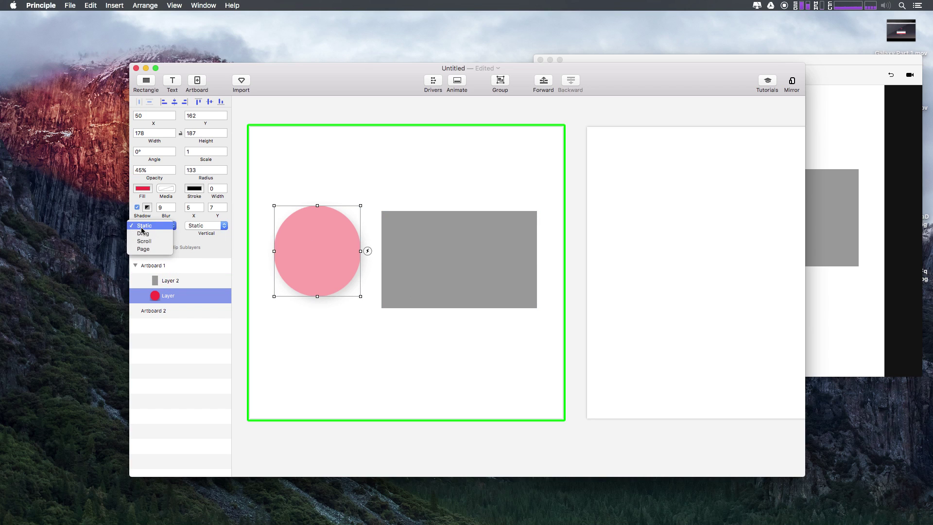
{"action": "left_click", "coordinate": [215, 226]}
{"action": "left_click", "coordinate": [214, 227]}
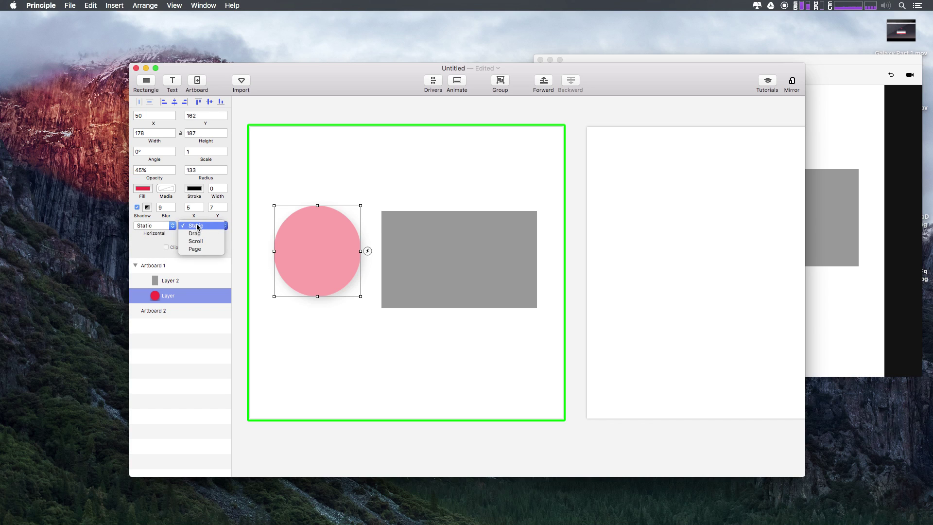
{"action": "left_click", "coordinate": [158, 228]}
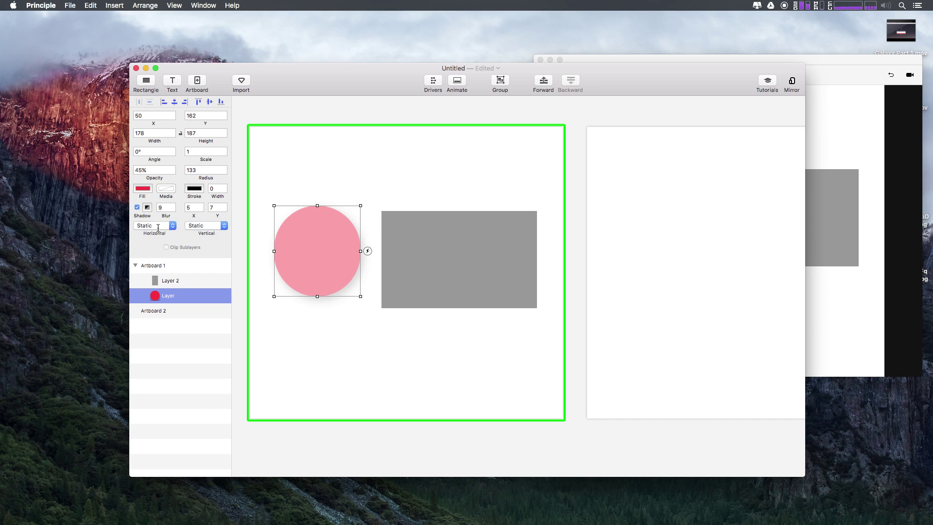
{"action": "left_click", "coordinate": [203, 226]}
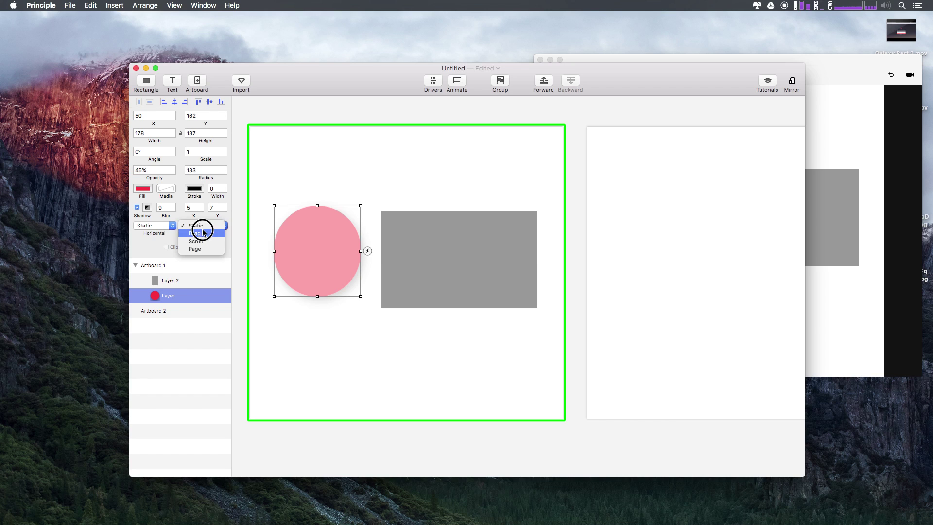
{"action": "left_click", "coordinate": [204, 234]}
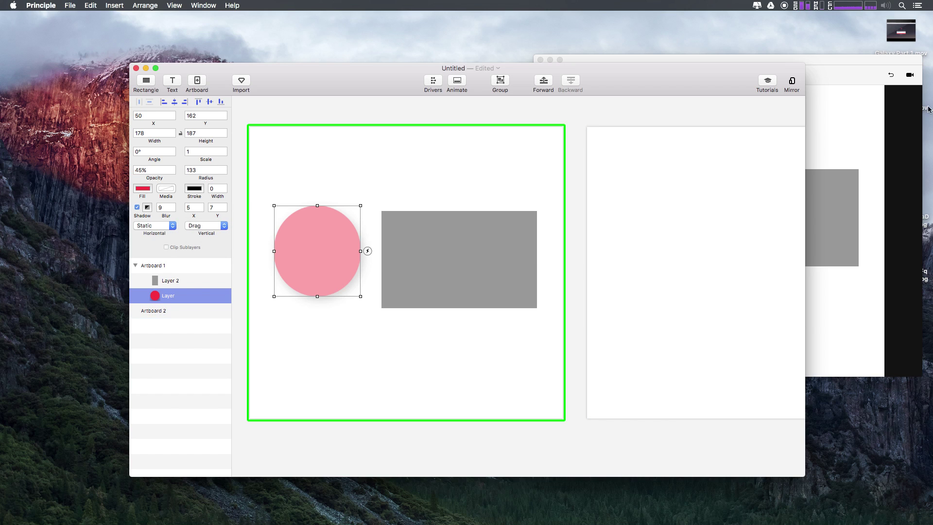
{"action": "left_click", "coordinate": [847, 66]}
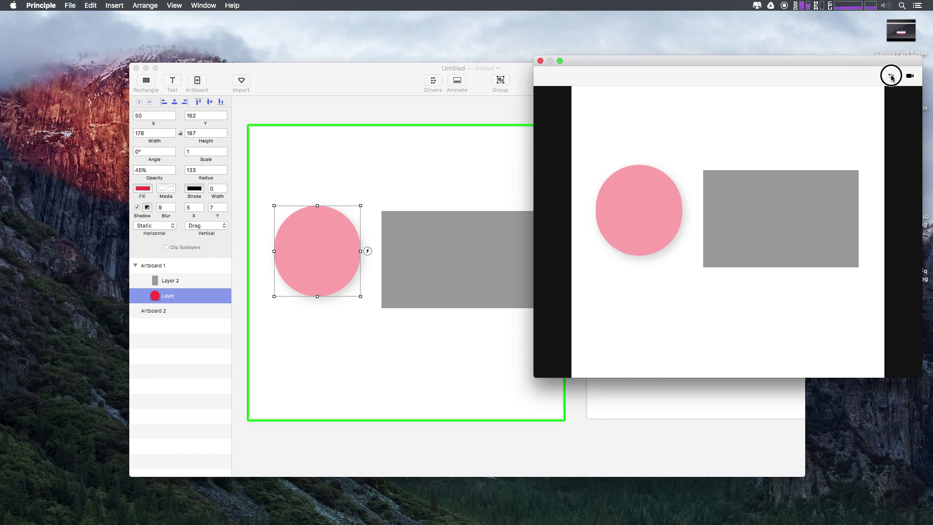
- Drag the pink circle up and down in the preview to test its vertical dragging
{"action": "left_click_drag", "start_coordinate": [639, 210], "coordinate": [435, 223]}
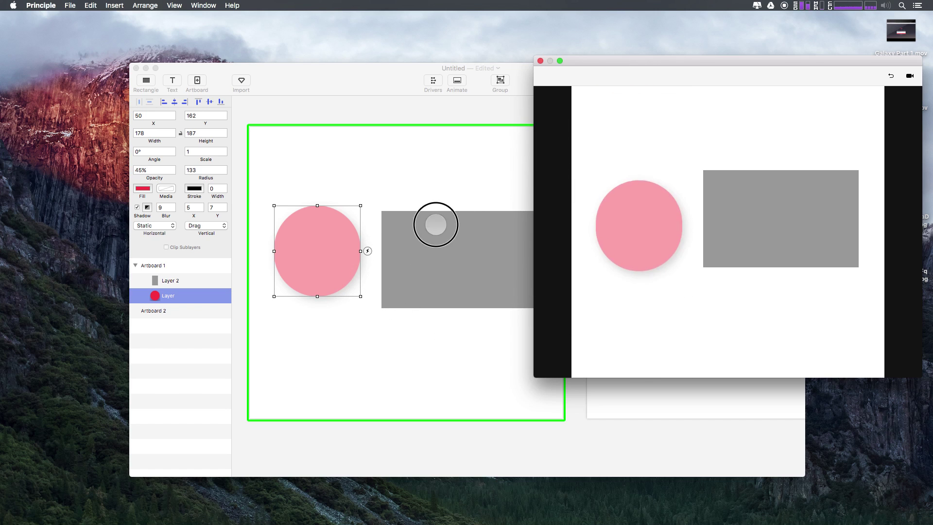
{"action": "left_click_drag", "start_coordinate": [659, 163], "coordinate": [600, 265]}
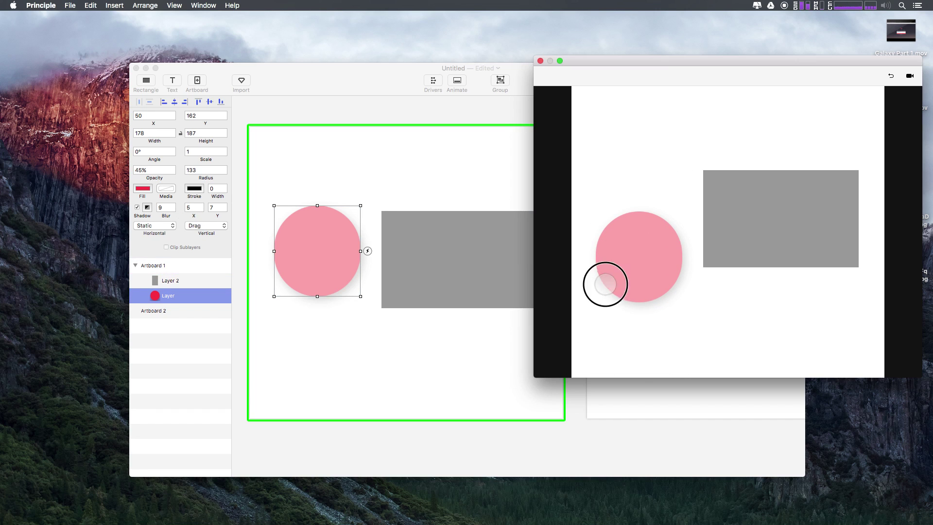
{"action": "left_click_drag", "start_coordinate": [604, 281], "coordinate": [590, 156]}
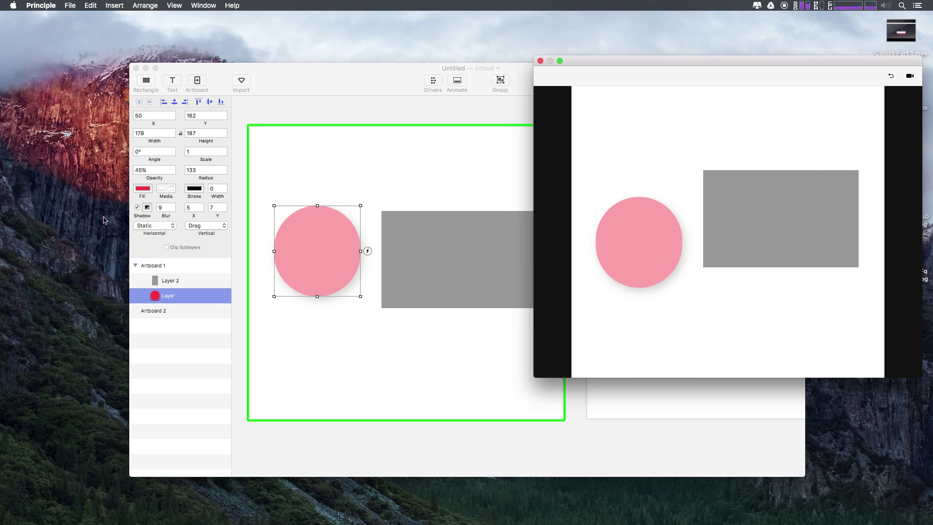
- Set the circle's Horizontal behaviour to Drag, then drag it up and right in the preview
{"action": "left_click", "coordinate": [141, 227]}
{"action": "left_click", "coordinate": [146, 226]}
{"action": "left_click", "coordinate": [148, 234]}
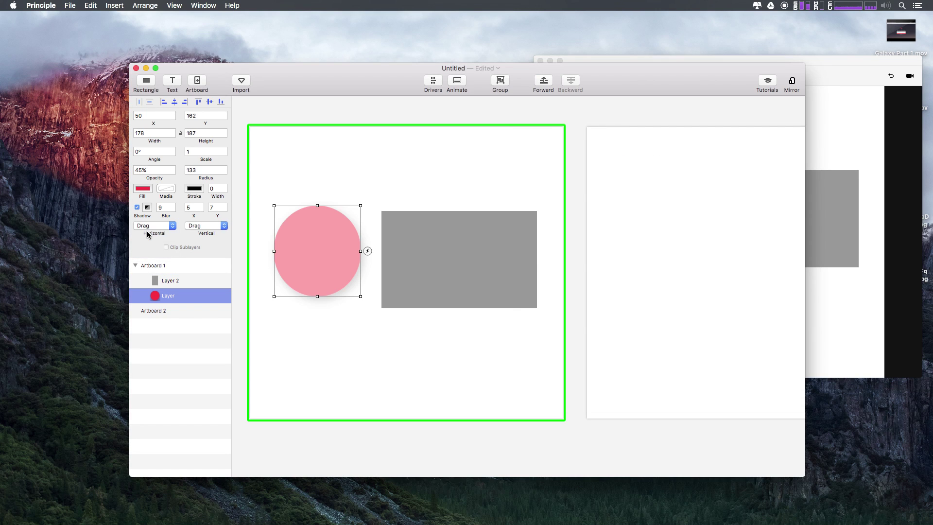
{"action": "left_click", "coordinate": [827, 132]}
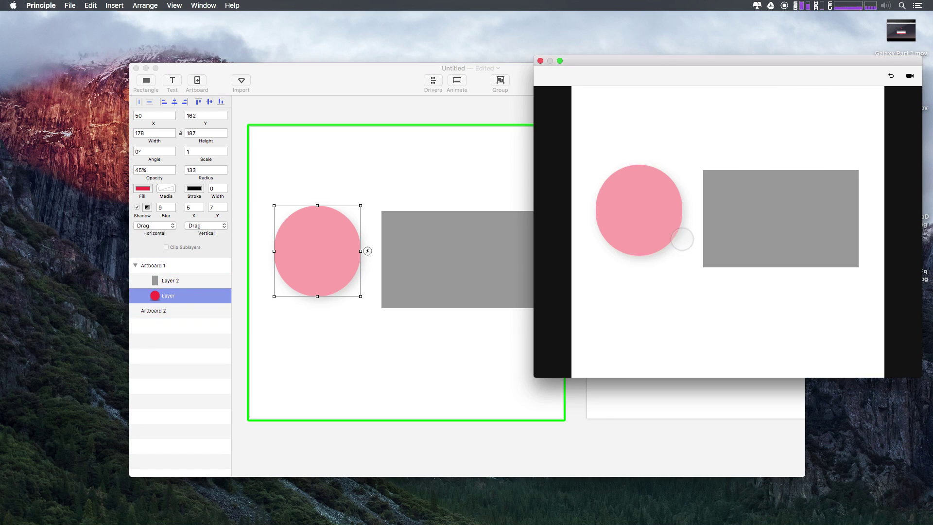
{"action": "left_click_drag", "start_coordinate": [672, 235], "coordinate": [626, 149]}
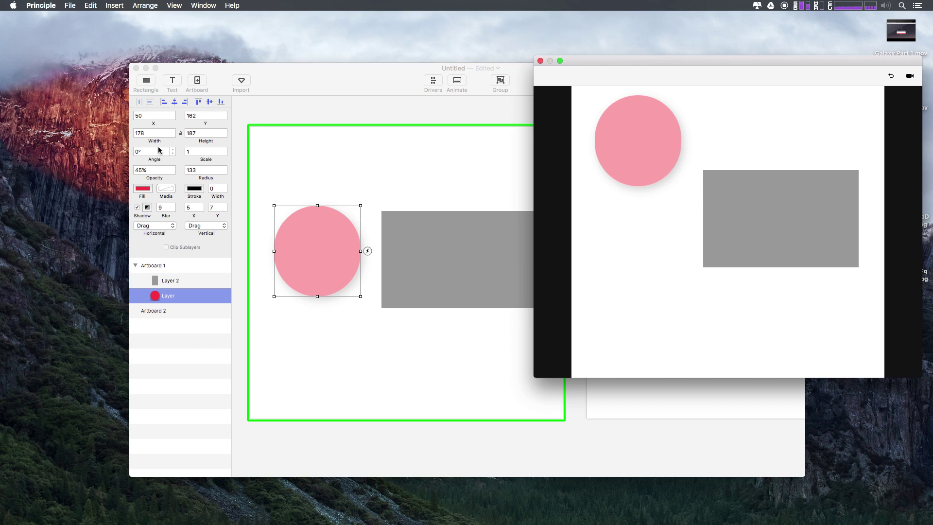
- Select the pink circle and grey rectangle, try Align Centers, then undo it
{"action": "left_click", "coordinate": [336, 145]}
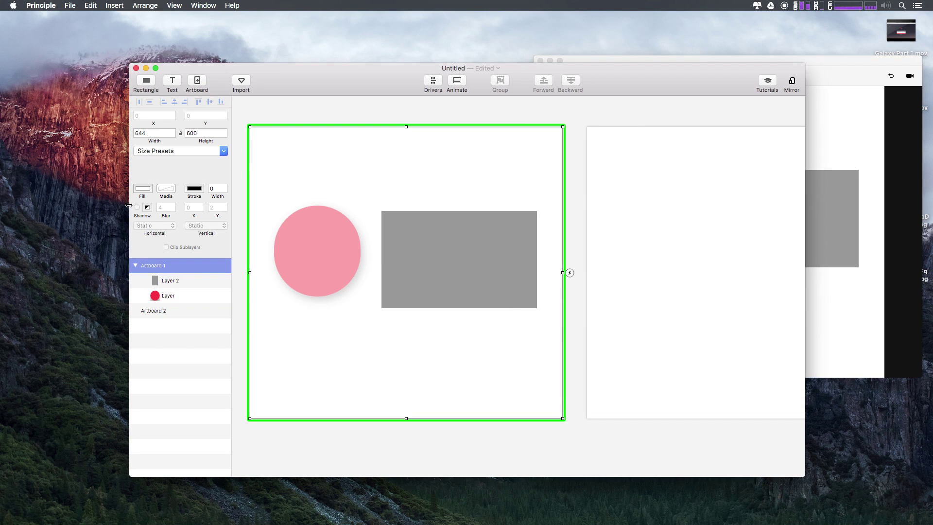
{"action": "left_click", "coordinate": [308, 245]}
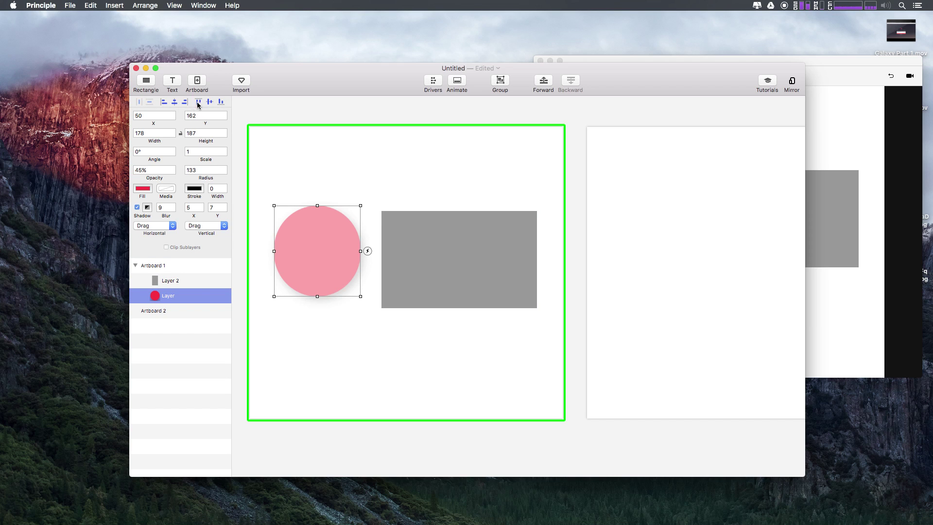
{"action": "left_click", "coordinate": [414, 243], "text": "shift"}
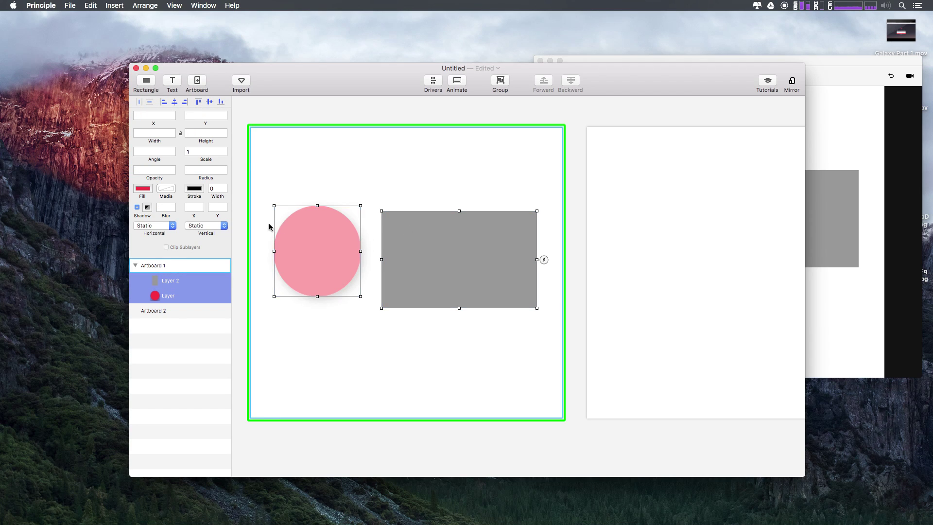
{"action": "left_click", "coordinate": [175, 103]}
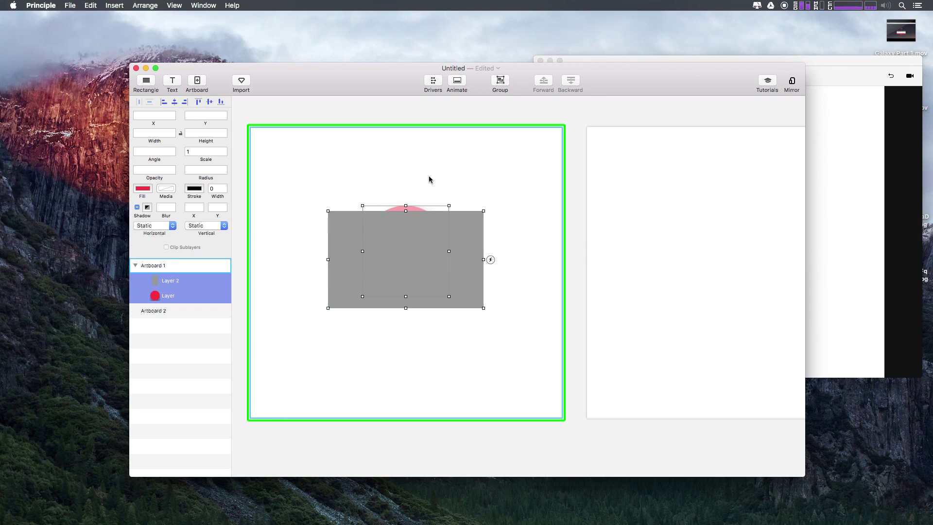
{"action": "key", "text": "super+z"}
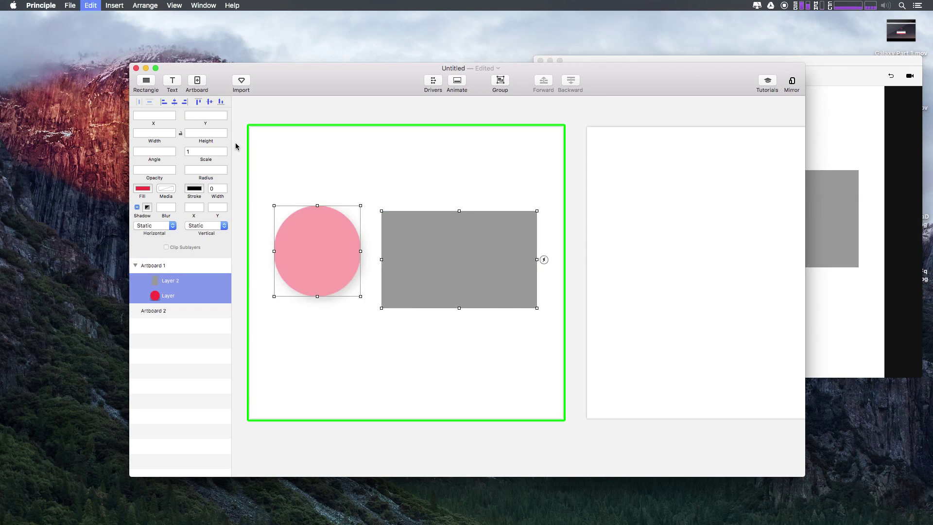
- Try aligning the two shapes by top, bottom, vertical centre and right edges
{"action": "left_click", "coordinate": [199, 104]}
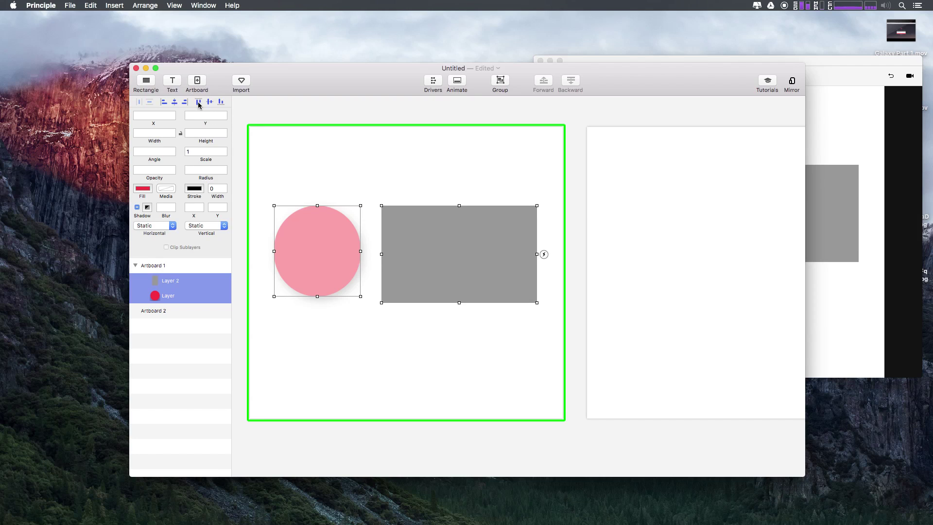
{"action": "left_click", "coordinate": [222, 105]}
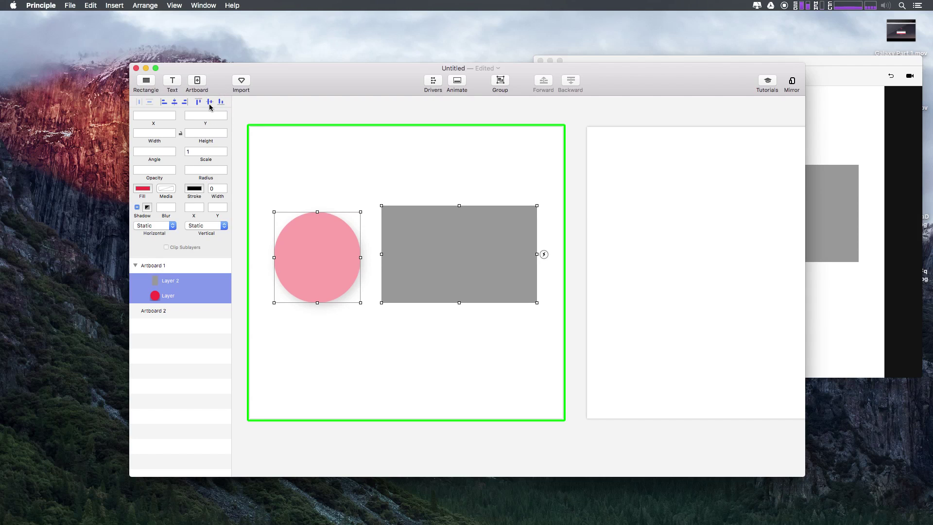
{"action": "left_click", "coordinate": [210, 103]}
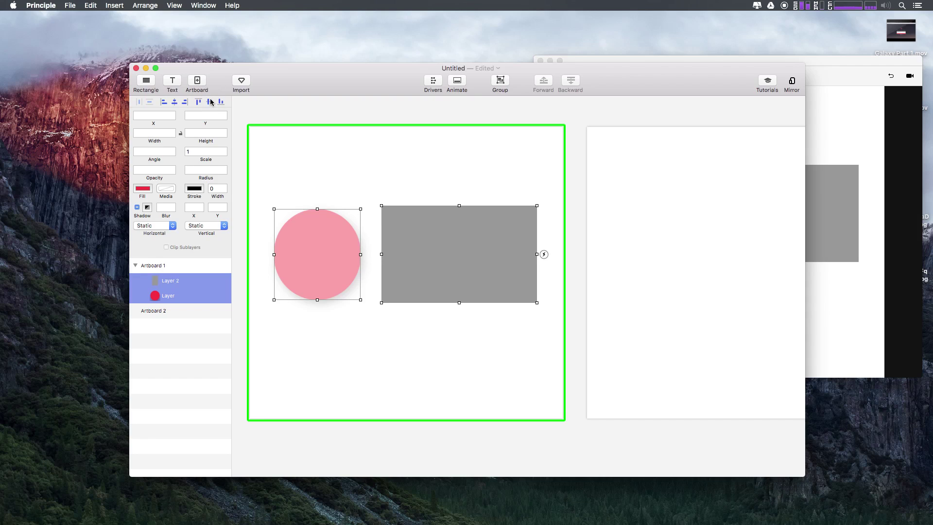
{"action": "left_click", "coordinate": [185, 101]}
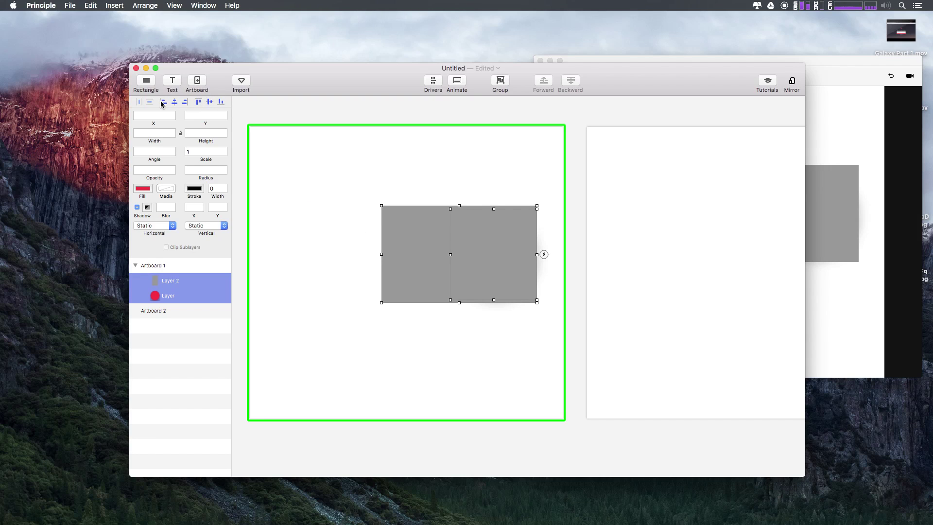
- Move both shapes left, then shift the rectangle right and down, partly overlapping the circle
{"action": "left_click_drag", "start_coordinate": [394, 285], "coordinate": [329, 274]}
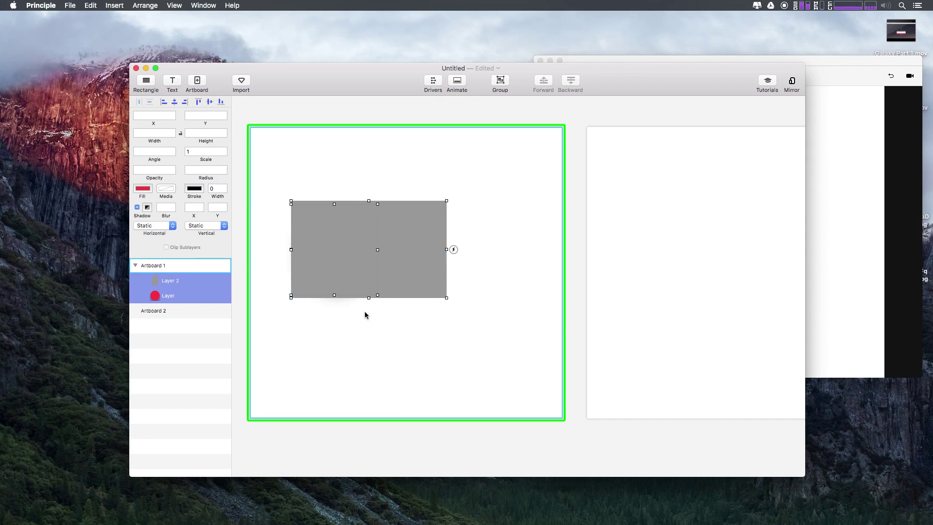
{"action": "left_click", "coordinate": [413, 348]}
{"action": "left_click_drag", "start_coordinate": [433, 273], "coordinate": [457, 263]}
- Add a new rectangle stretched into a tall narrow bar and select all three shapes
{"action": "left_click", "coordinate": [144, 80]}
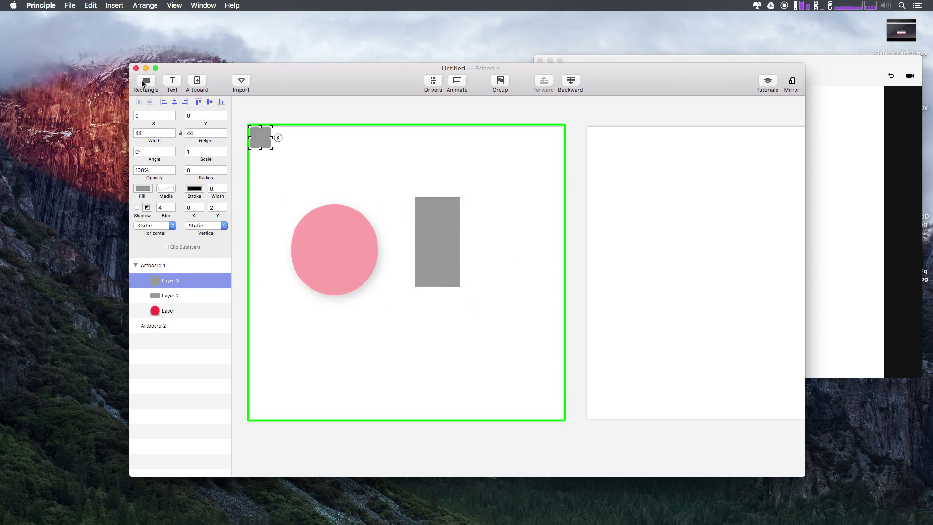
{"action": "left_click_drag", "start_coordinate": [261, 148], "coordinate": [263, 268]}
{"action": "left_click_drag", "start_coordinate": [523, 180], "coordinate": [238, 277]}
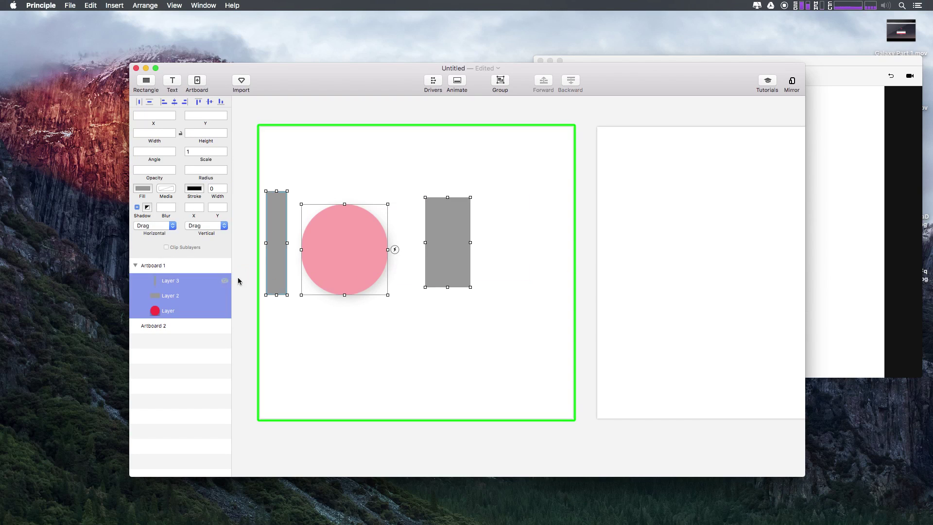
- Distribute the three shapes horizontally and align their vertical centres
{"action": "left_click", "coordinate": [138, 106]}
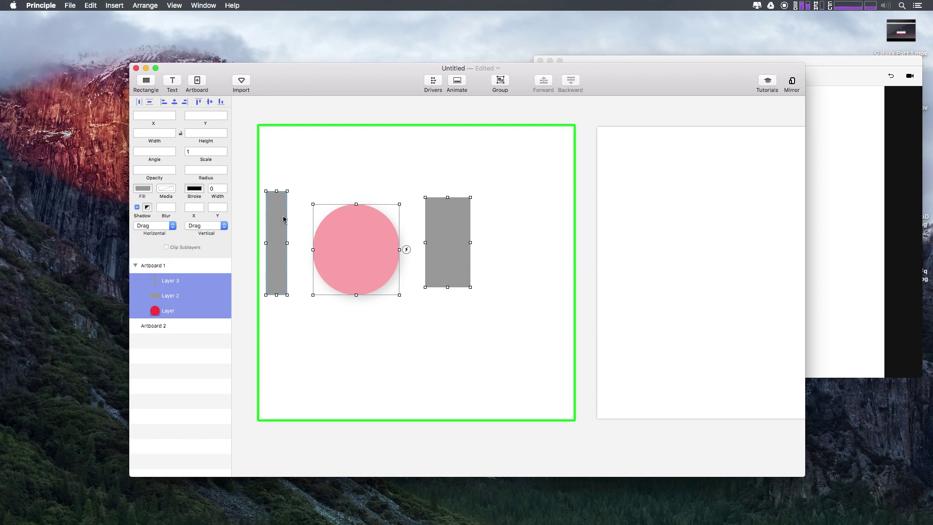
{"action": "left_click_drag", "start_coordinate": [452, 246], "coordinate": [509, 248]}
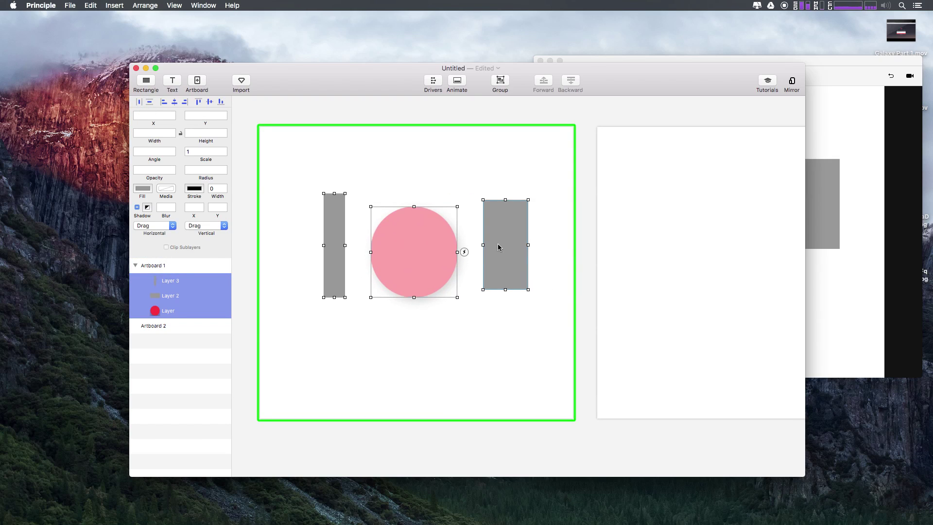
{"action": "left_click", "coordinate": [209, 101]}
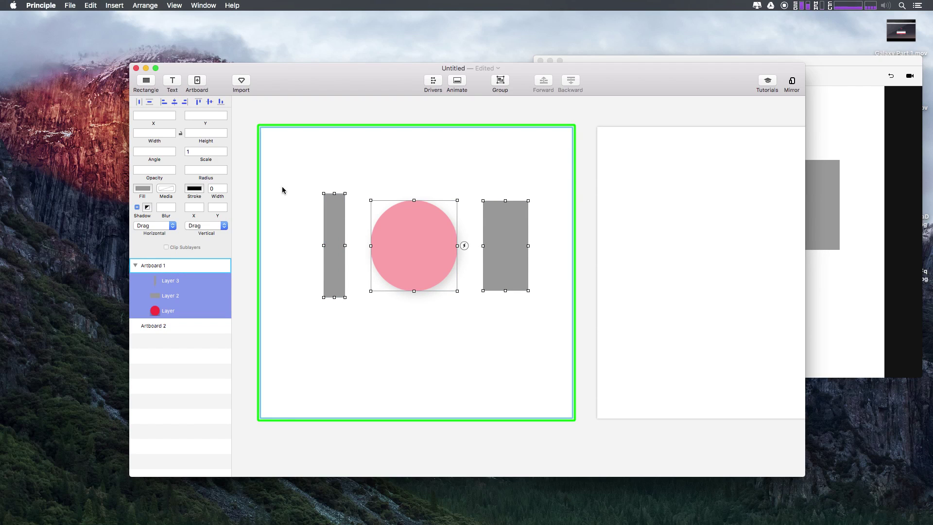
{"action": "mouse_move", "coordinate": [422, 246]}
{"action": "left_mouse_down"}
{"action": "mouse_move", "coordinate": [402, 281]}
{"action": "mouse_move", "coordinate": [414, 233]}
{"action": "mouse_move", "coordinate": [412, 253]}
{"action": "left_mouse_up"}
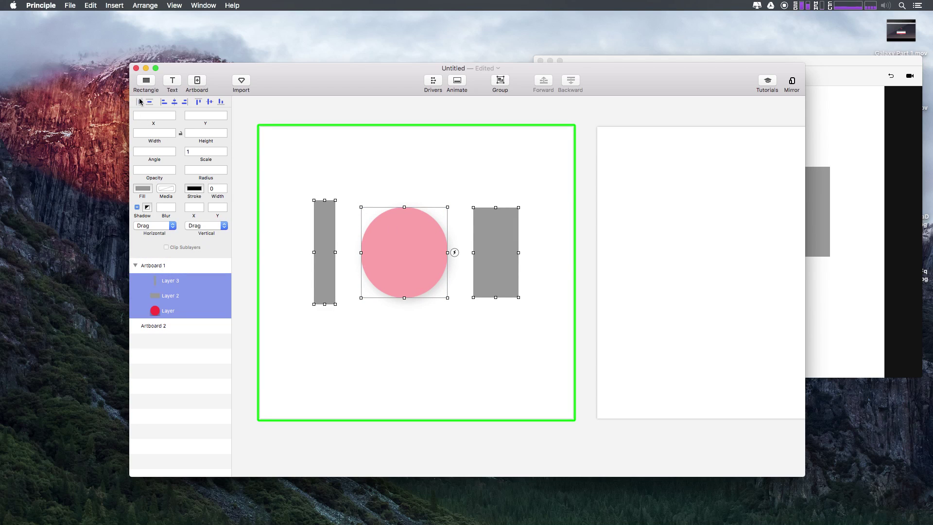